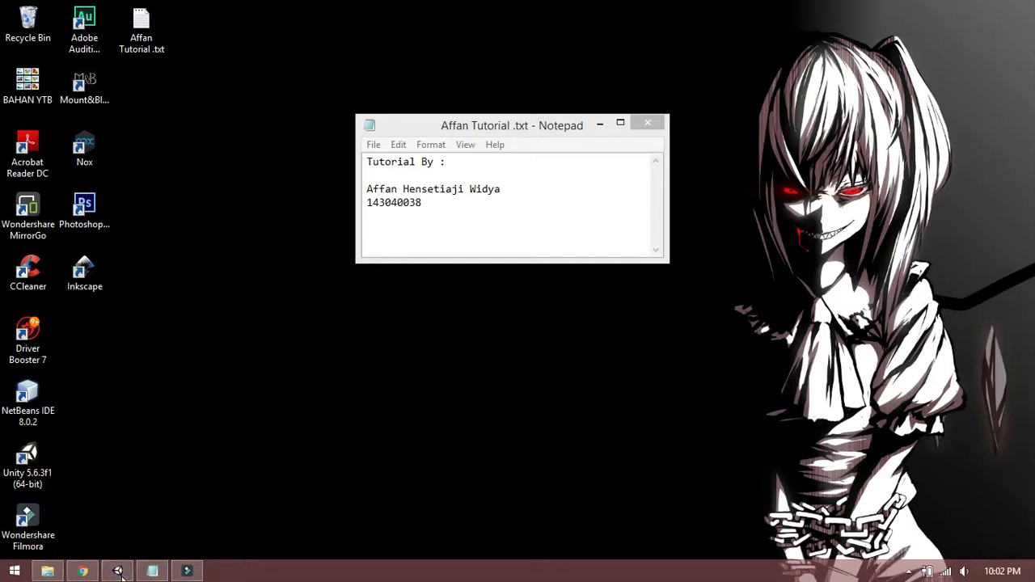
- Switch to the Unity editor and expand the Canvas object in the carakan scene hierarchy
mouse_move(119, 572)
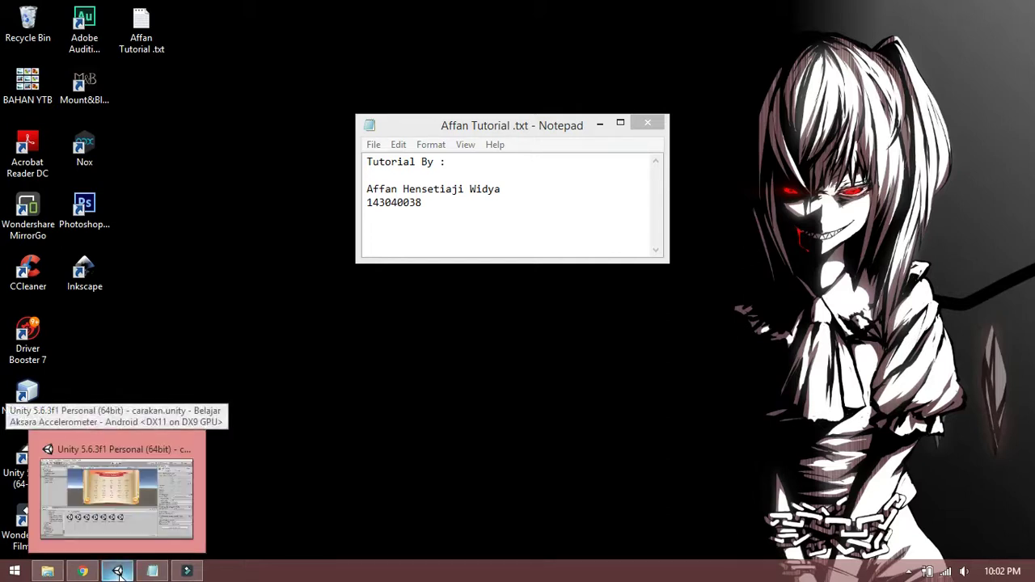
left_click(118, 572)
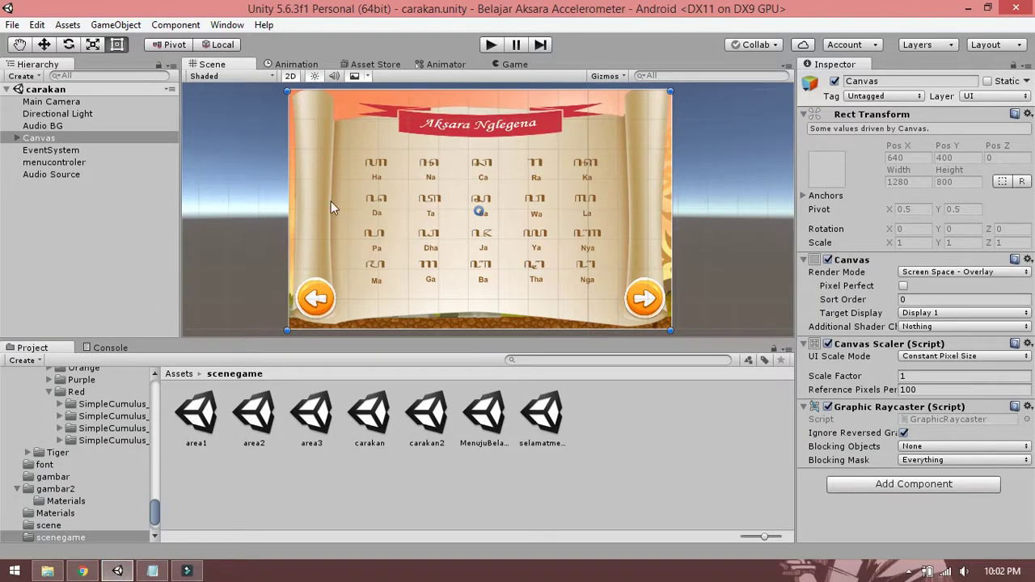
left_click(17, 138)
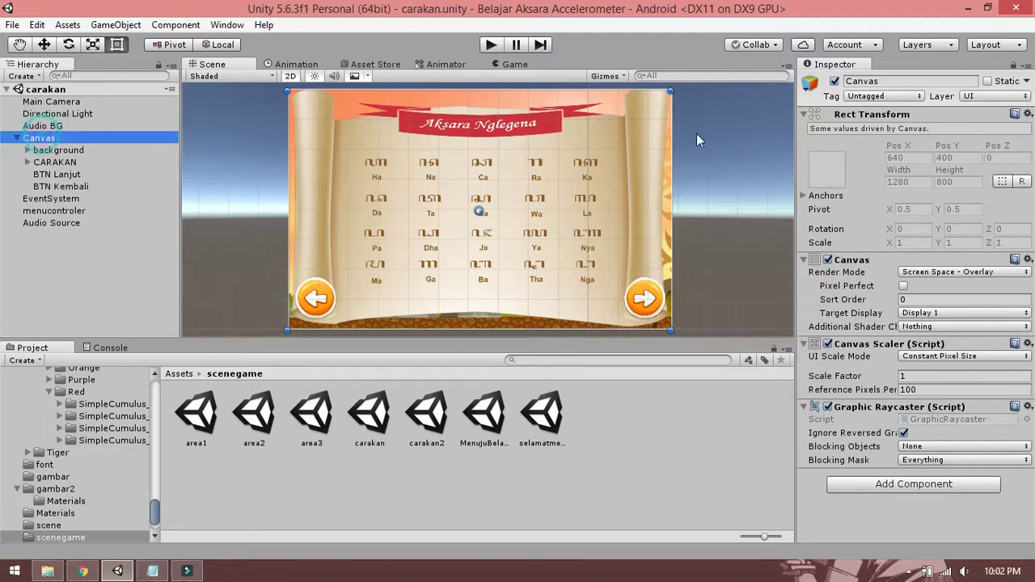
left_click(834, 81)
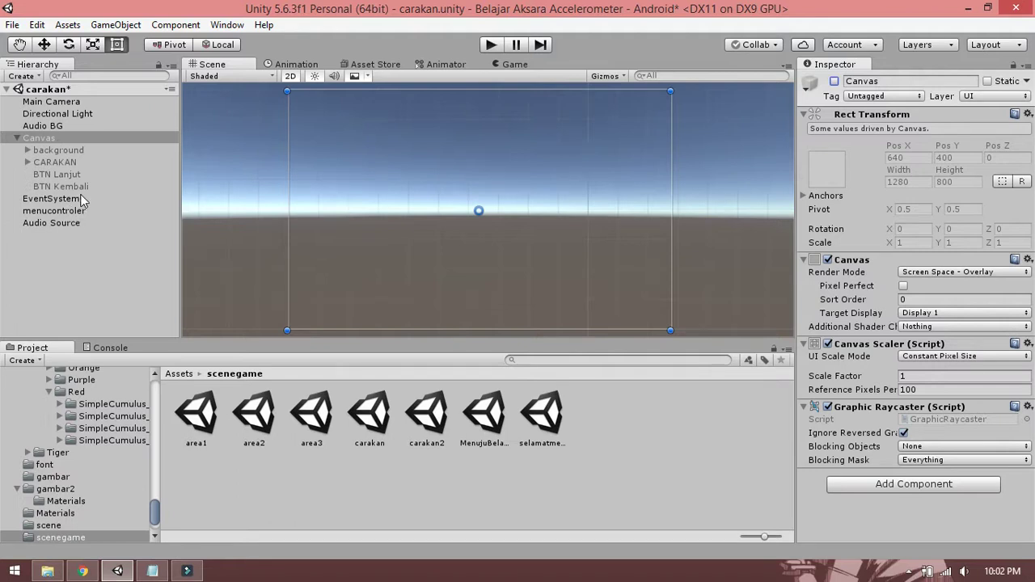
right_click(45, 140)
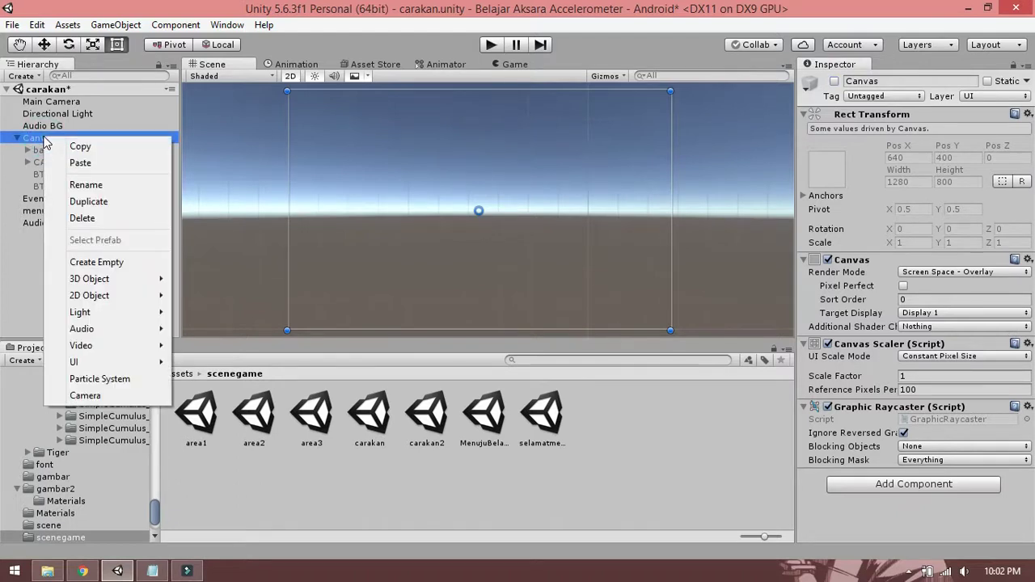
mouse_move(106, 366)
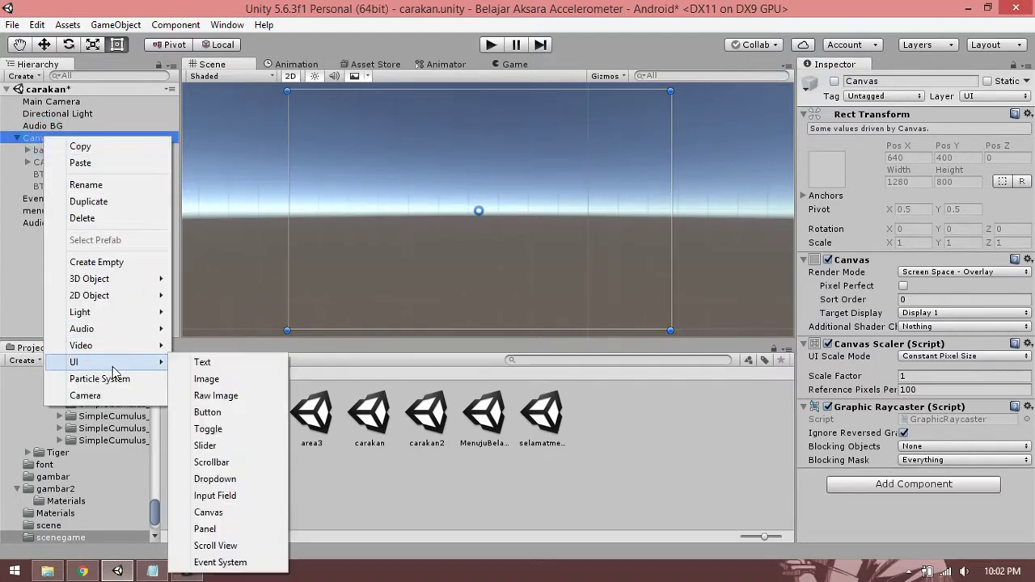
left_click(19, 306)
left_click(39, 139)
key("Down")
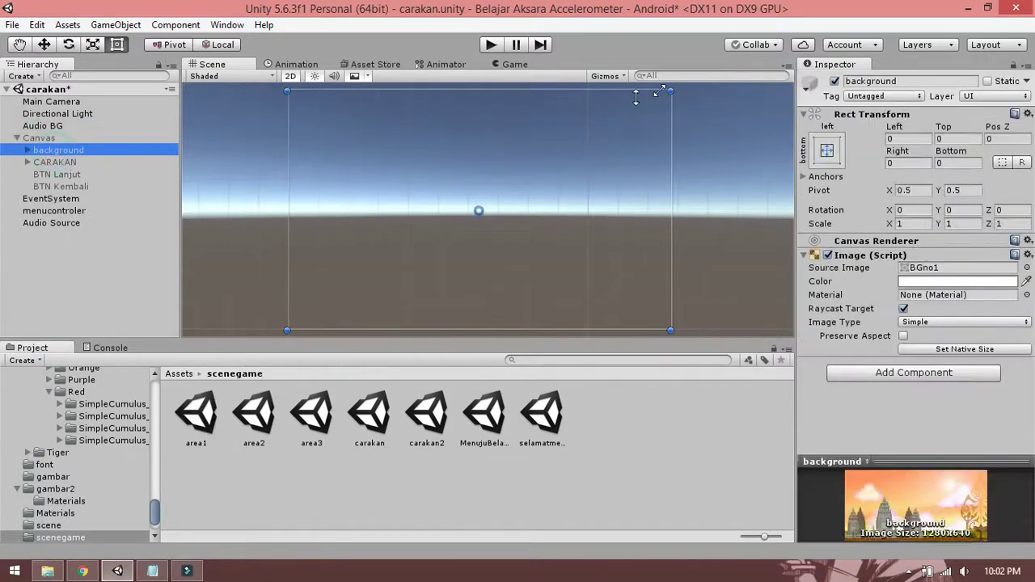
left_click(38, 139)
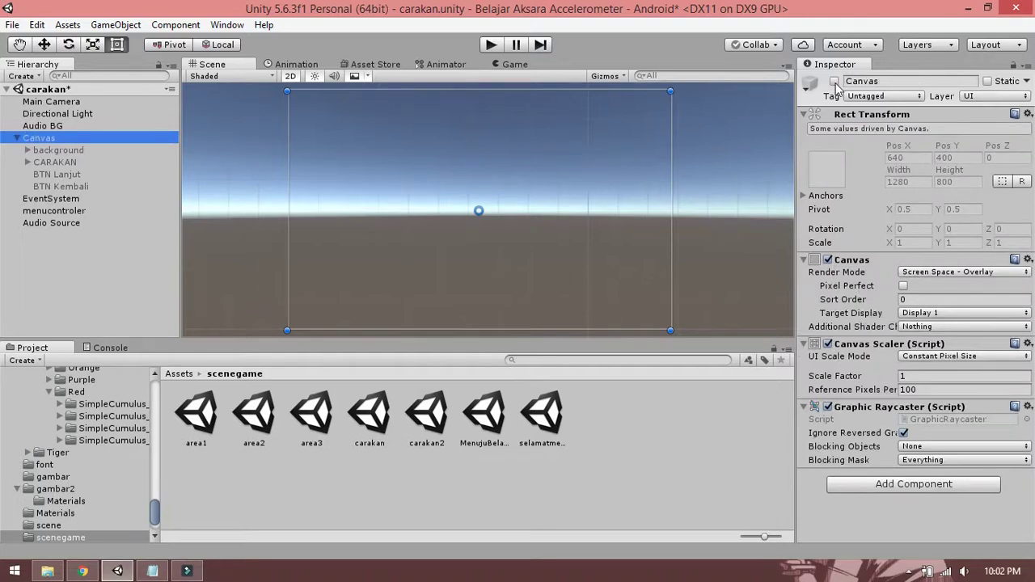
left_click(833, 81)
- Deactivate the background, CARAKAN, BTN Lanjut and BTN Kembali objects under the Canvas
left_click(55, 151)
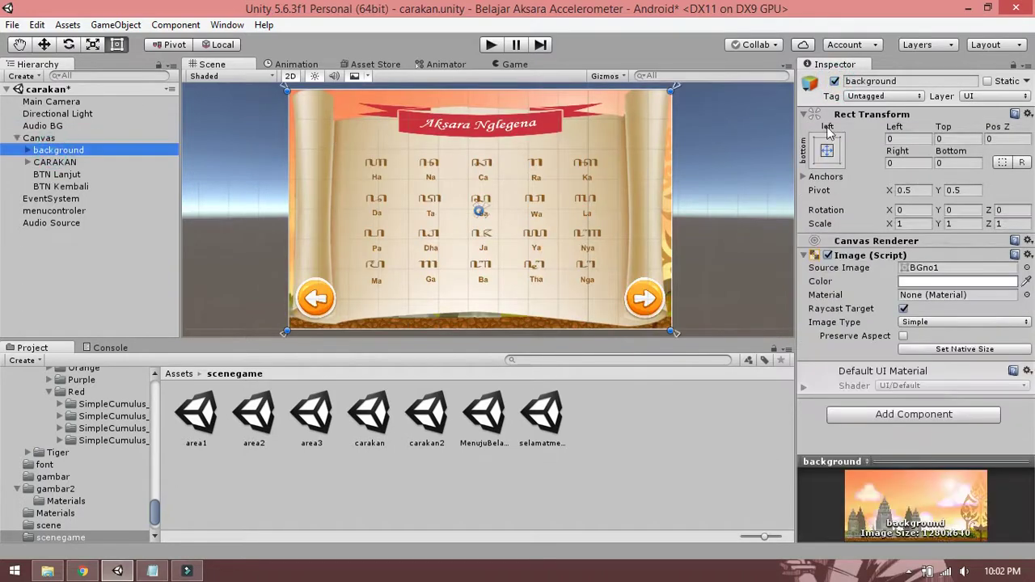
left_click(833, 81)
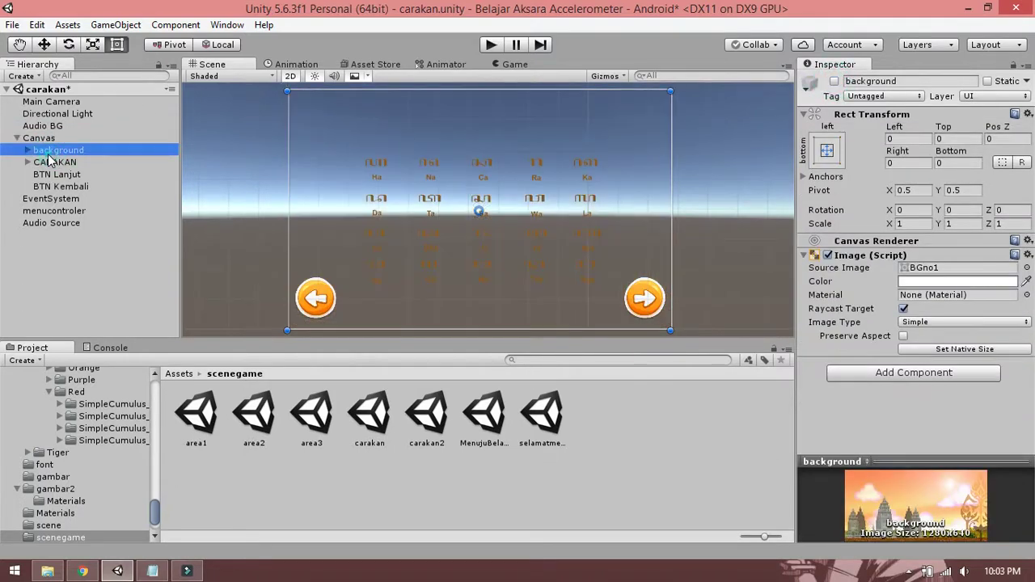
left_click(50, 162)
left_click(834, 82)
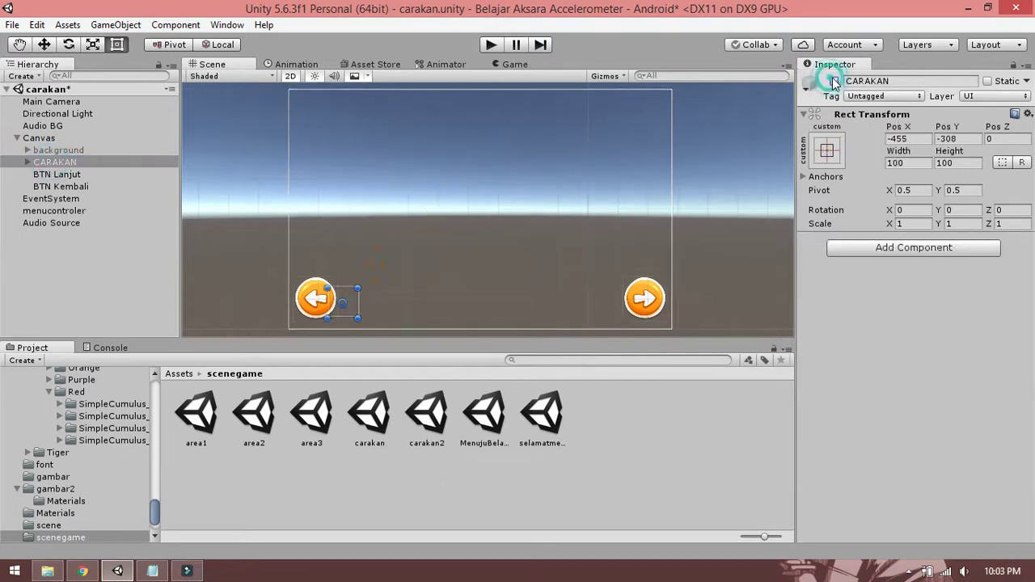
left_click(67, 173)
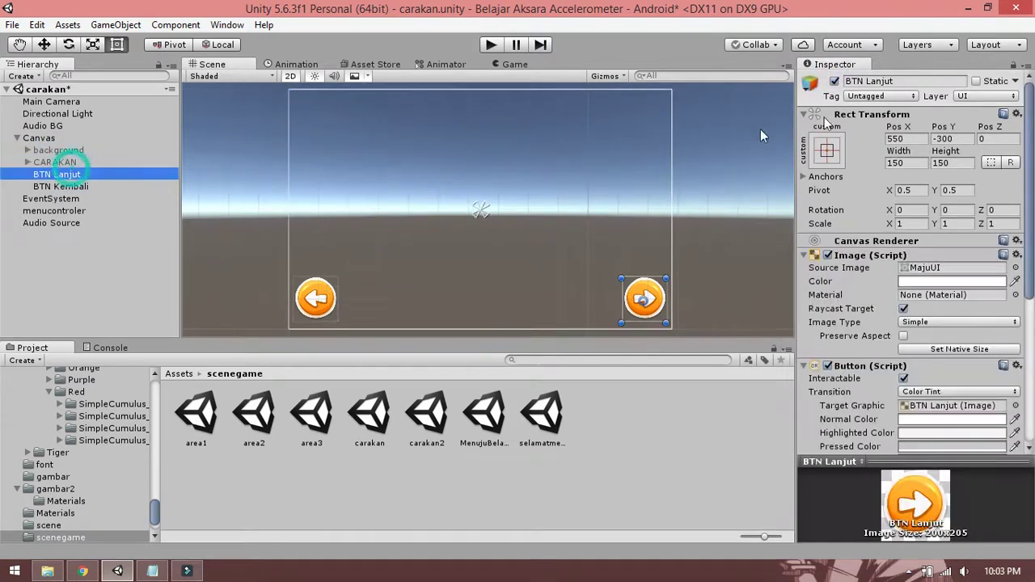
left_click(833, 81)
left_click(96, 191)
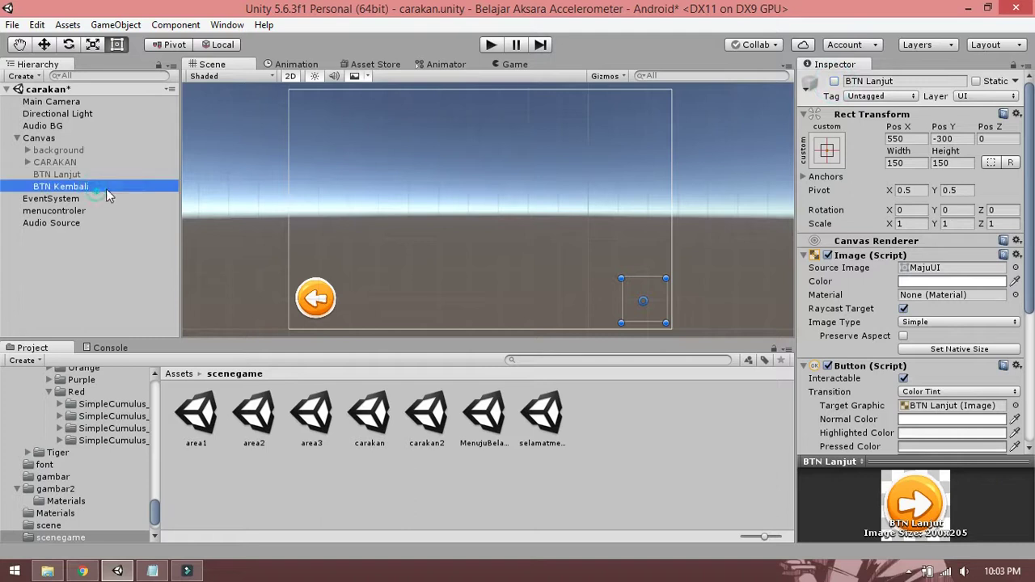
left_click(833, 82)
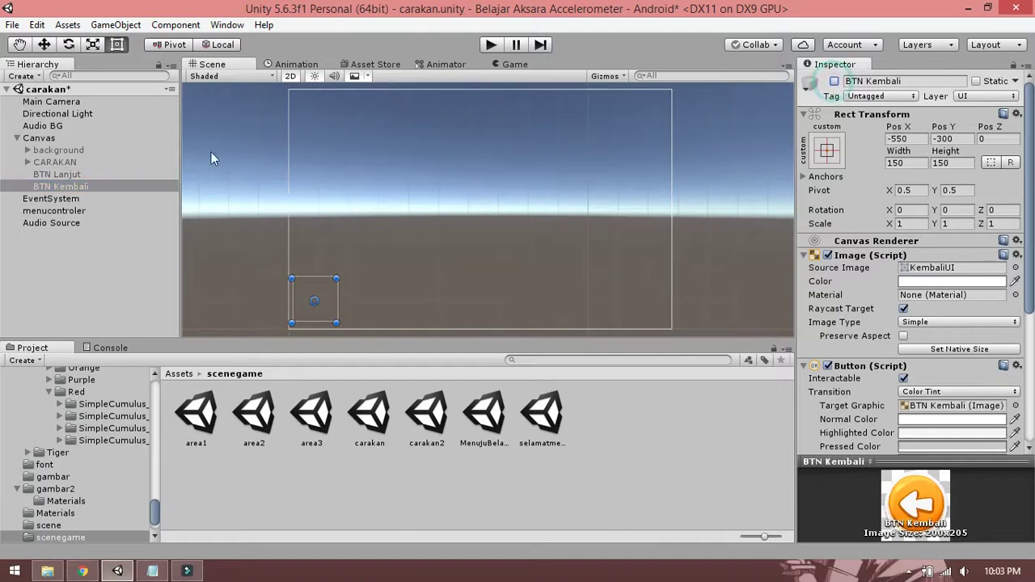
- Reactivate the background object and view the UI element types that can be added beneath it
left_click(69, 150)
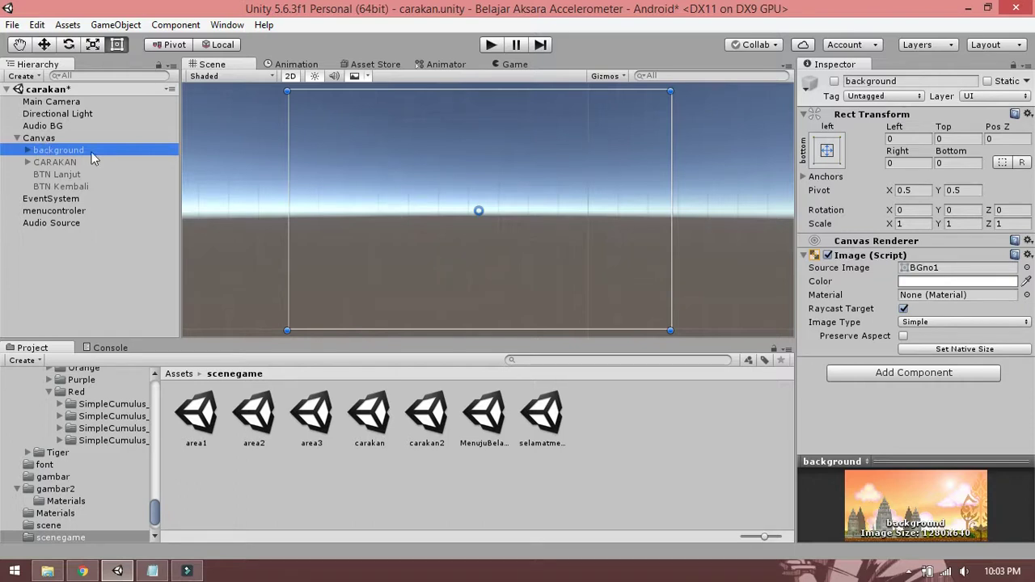
left_click(834, 81)
right_click(39, 152)
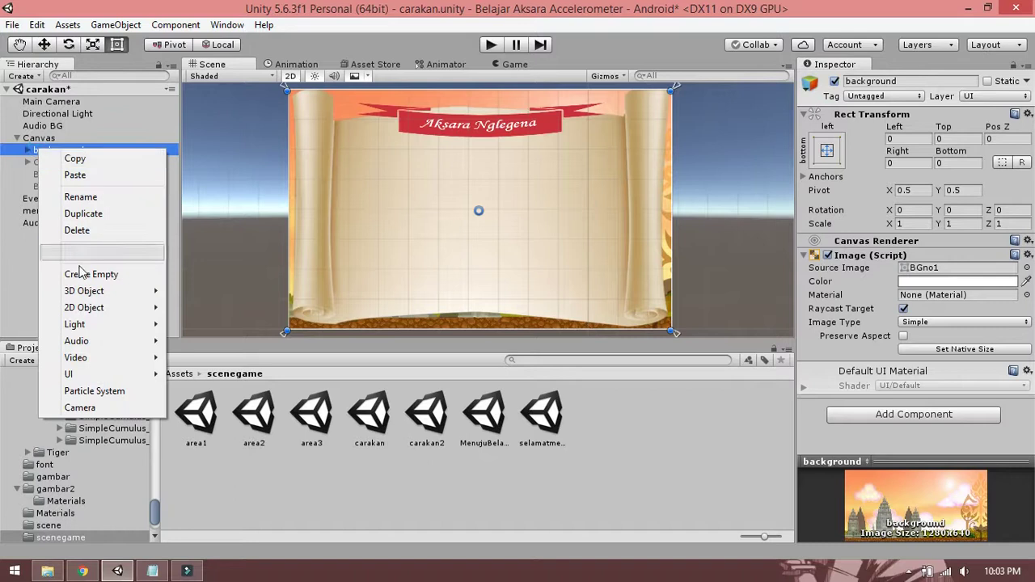
mouse_move(93, 375)
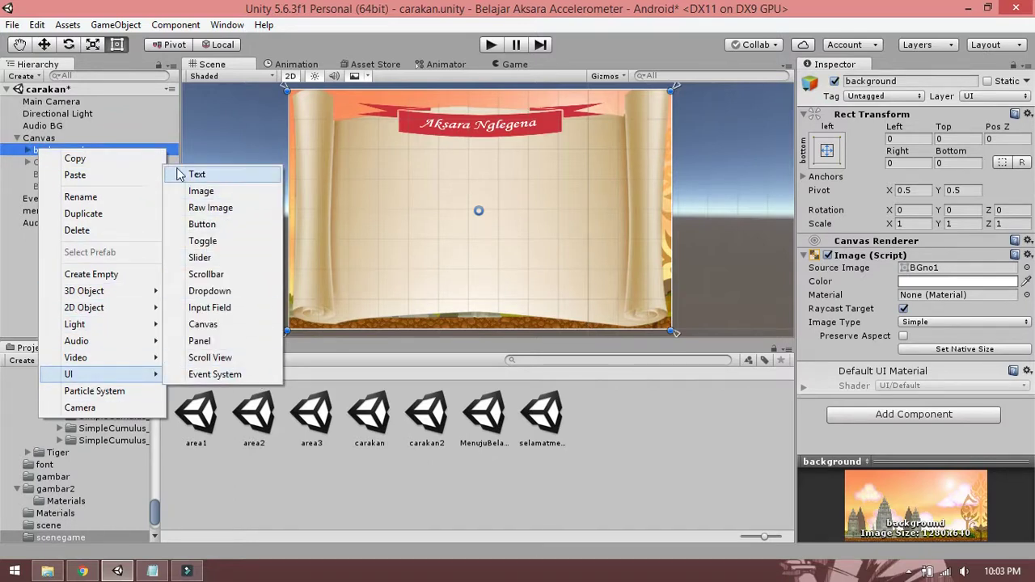
left_click(147, 128)
left_click(123, 148)
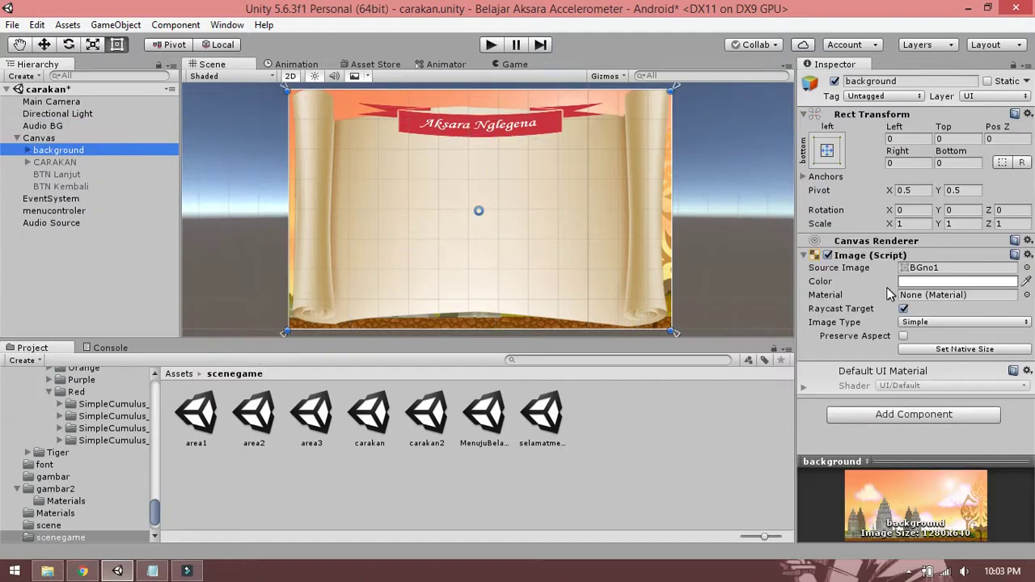
- Browse the images in the gambar2 asset folder and examine the background object's Image settings
left_click(180, 373)
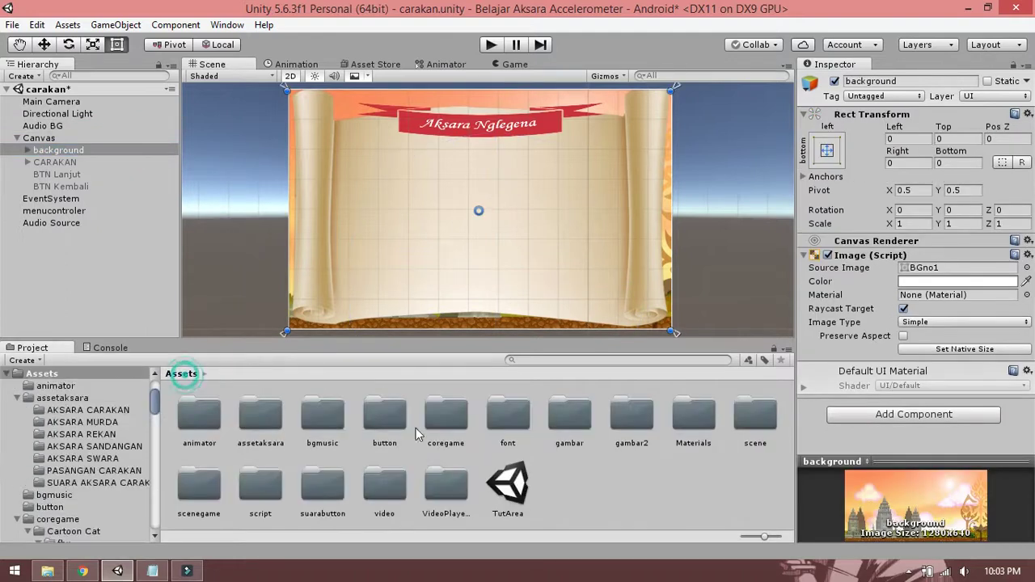
double_click(627, 420)
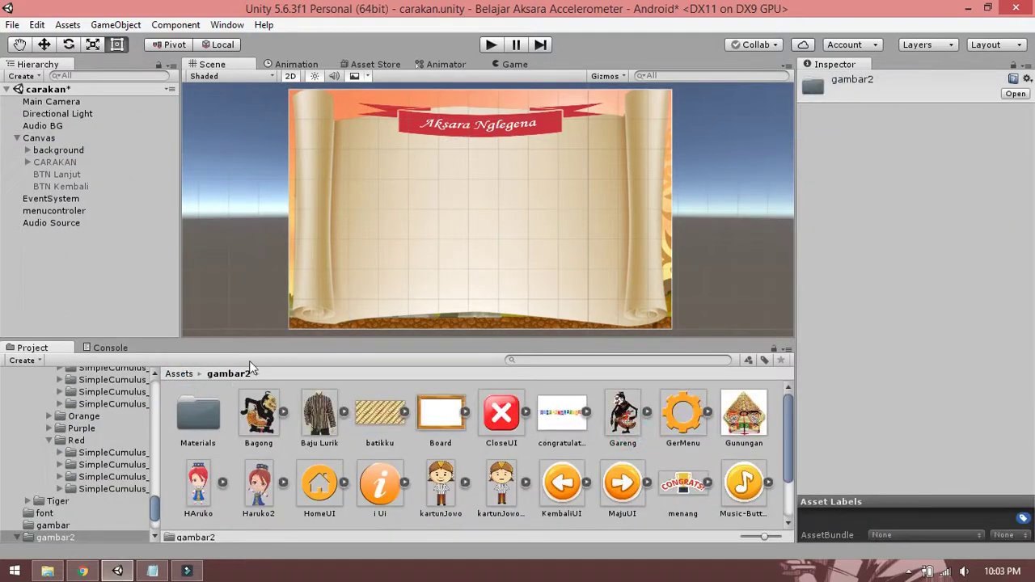
left_click(50, 150)
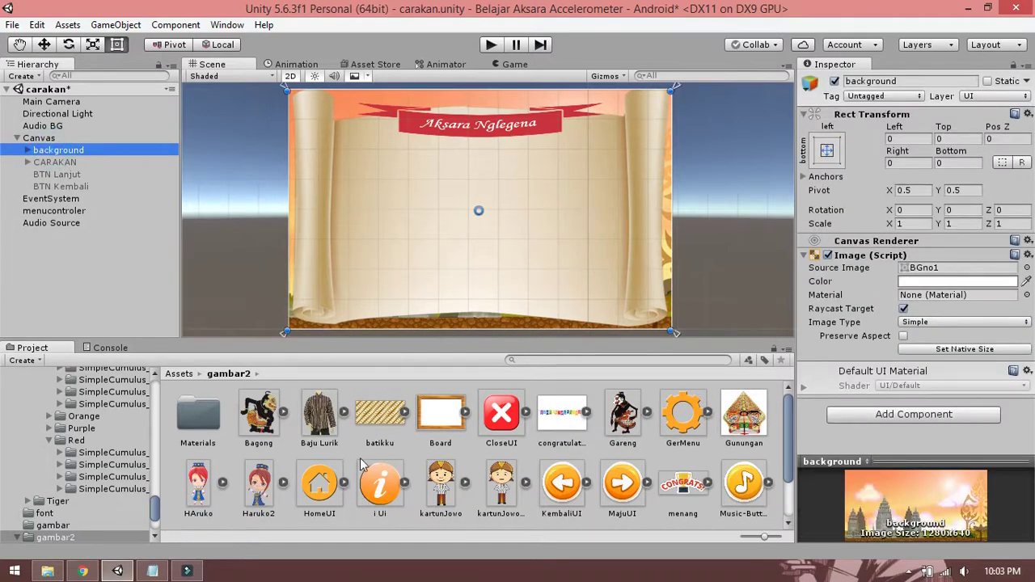
scroll(362, 463, "down", 2)
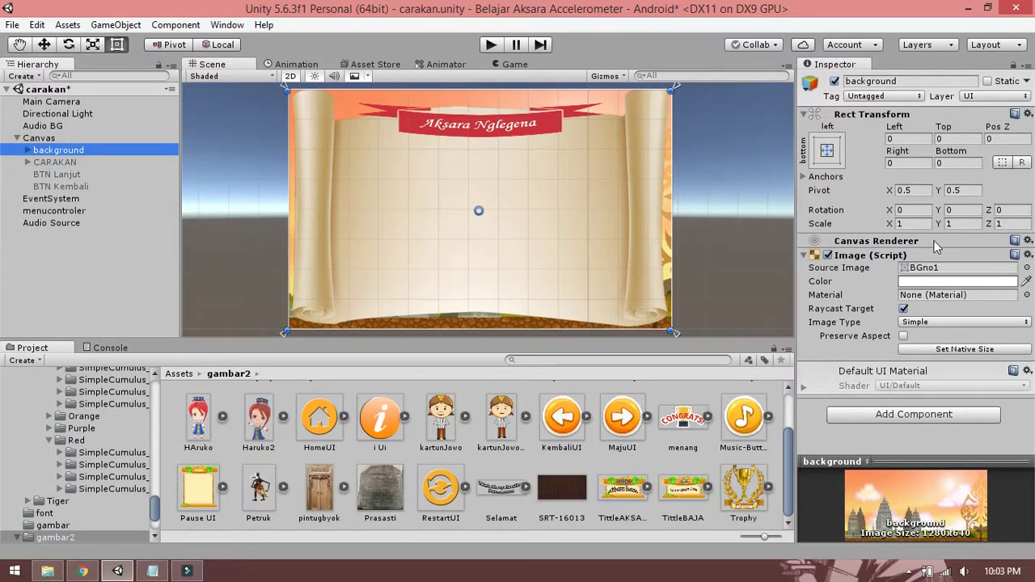
scroll(380, 317, "down", 1)
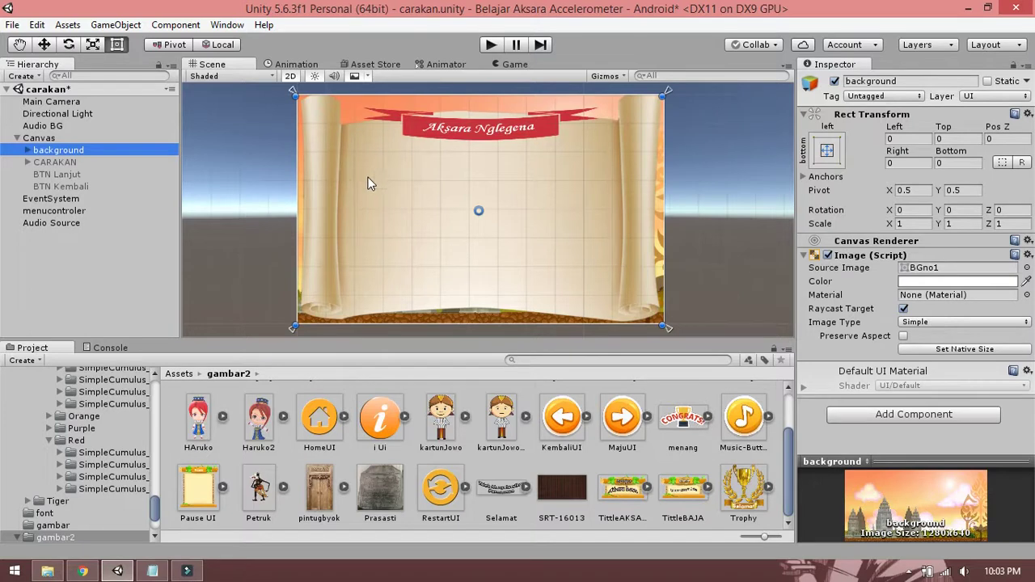
- Expand the background object and inspect its Gulungan and Image children, plus the CARAKAN object
left_click(27, 151)
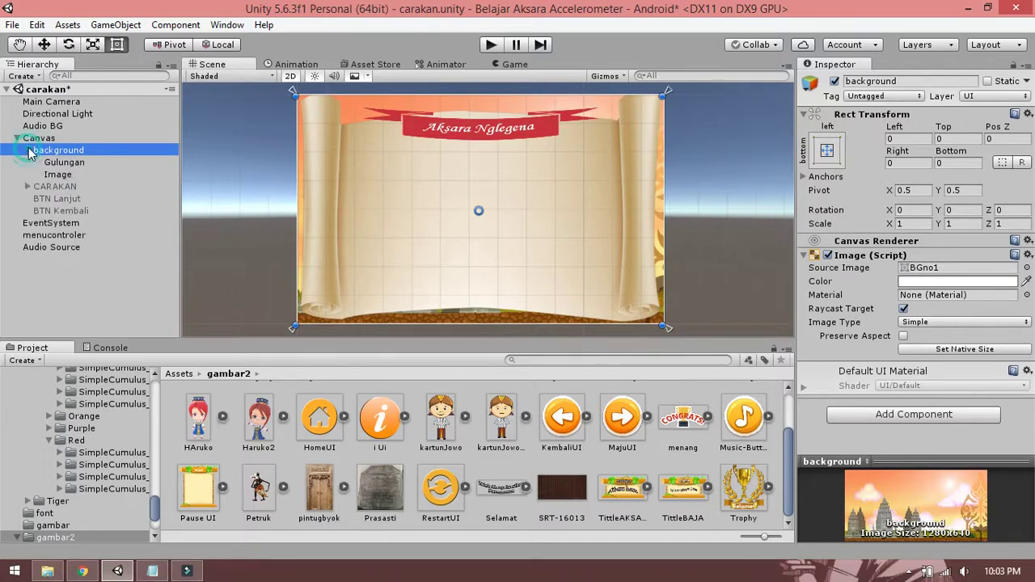
left_click(96, 163)
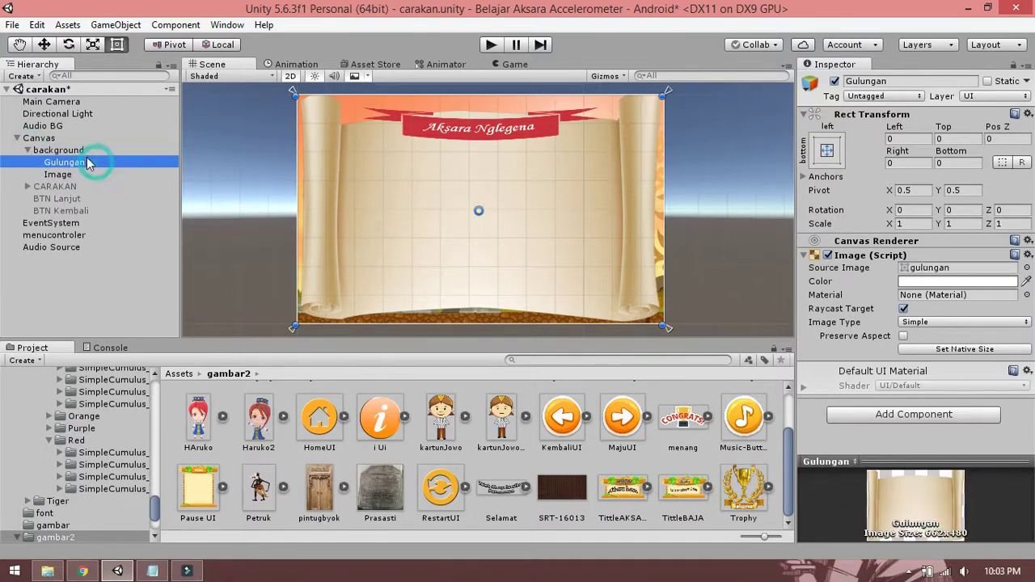
left_click(85, 152)
left_click(86, 163)
left_click(347, 187)
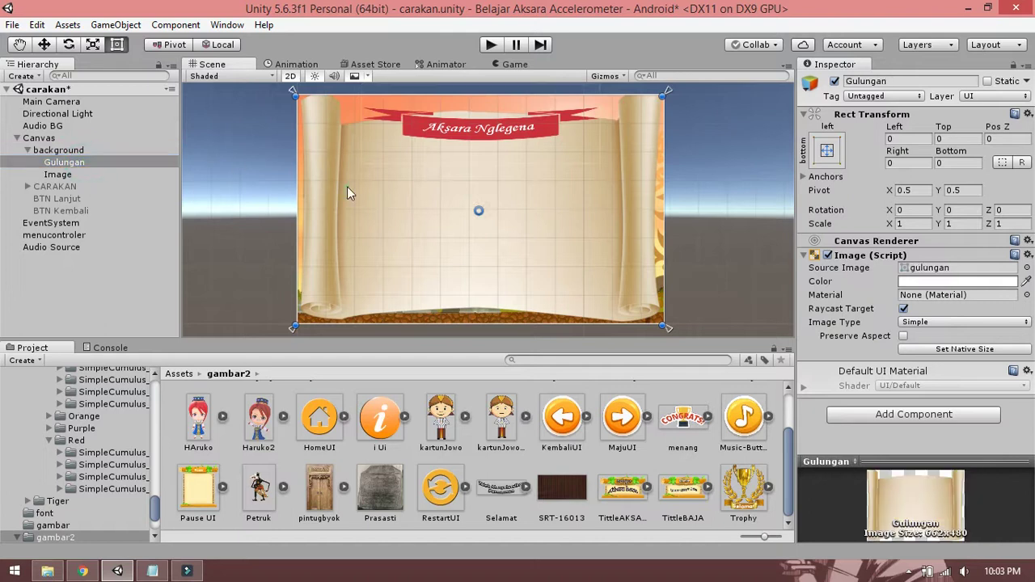
left_click(89, 174)
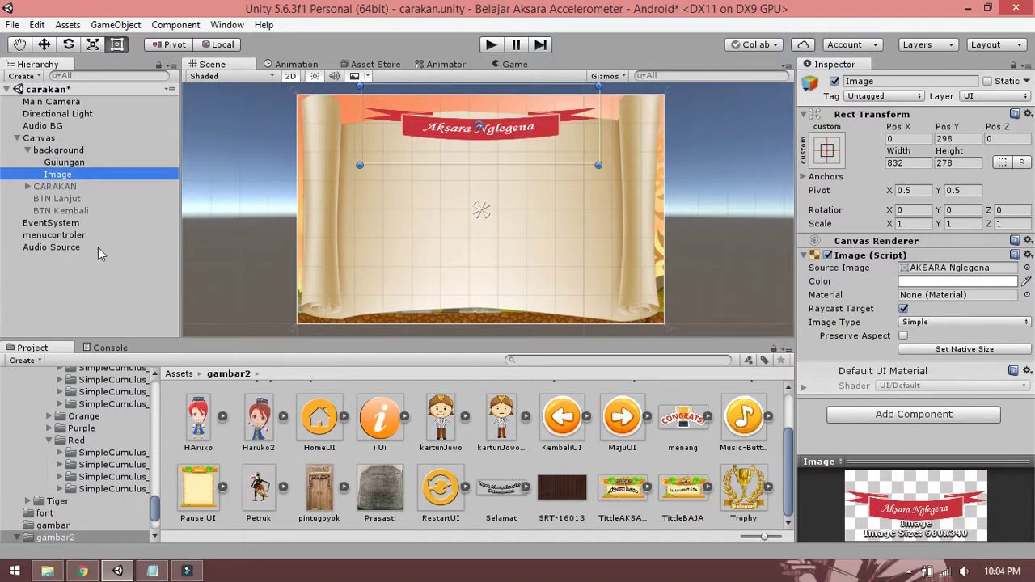
left_click(70, 186)
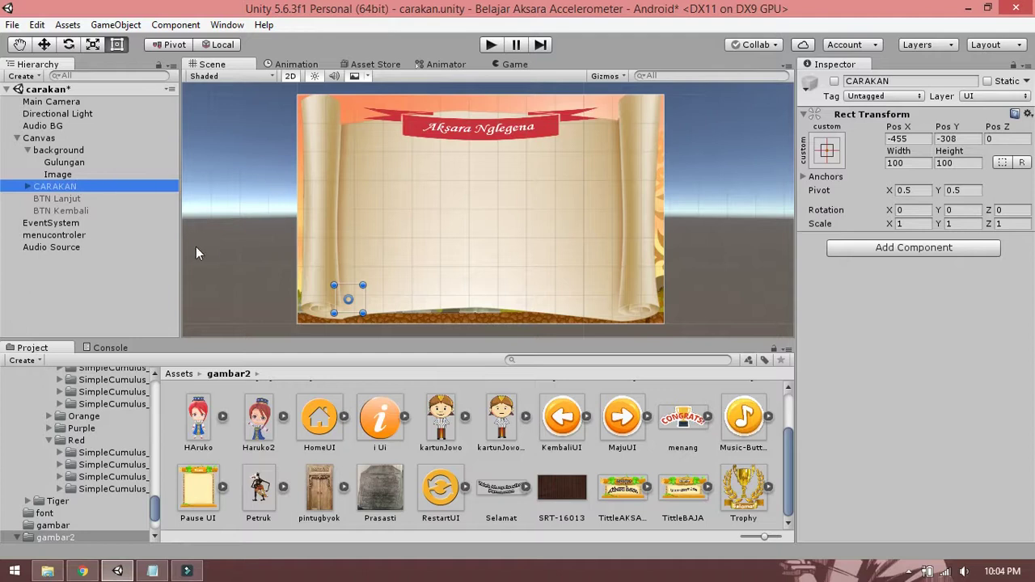
- Reactivate the BTN Lanjut and BTN Kembali buttons under the Canvas
left_click(50, 198)
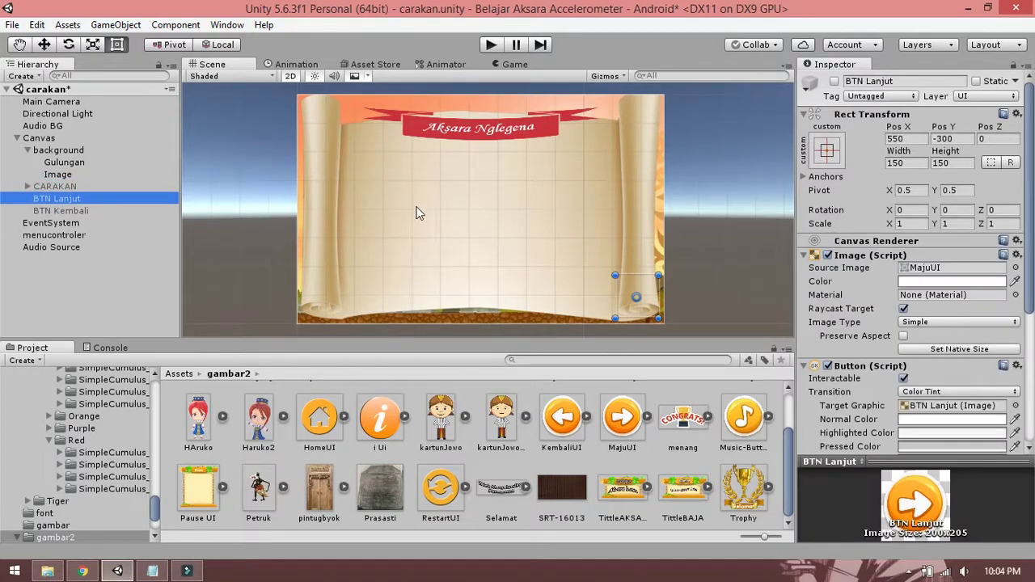
left_click(834, 81)
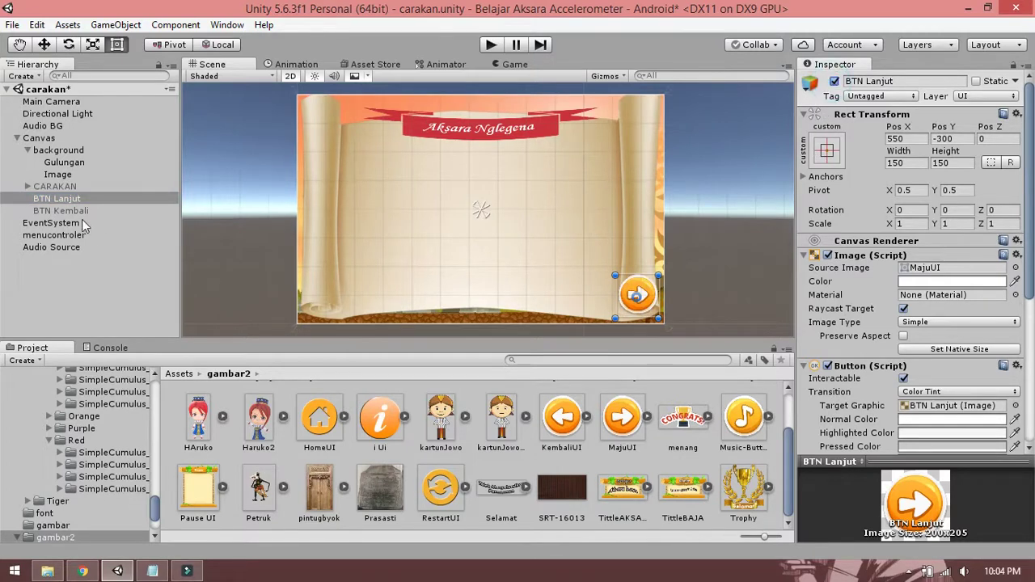
left_click(70, 211)
left_click(834, 81)
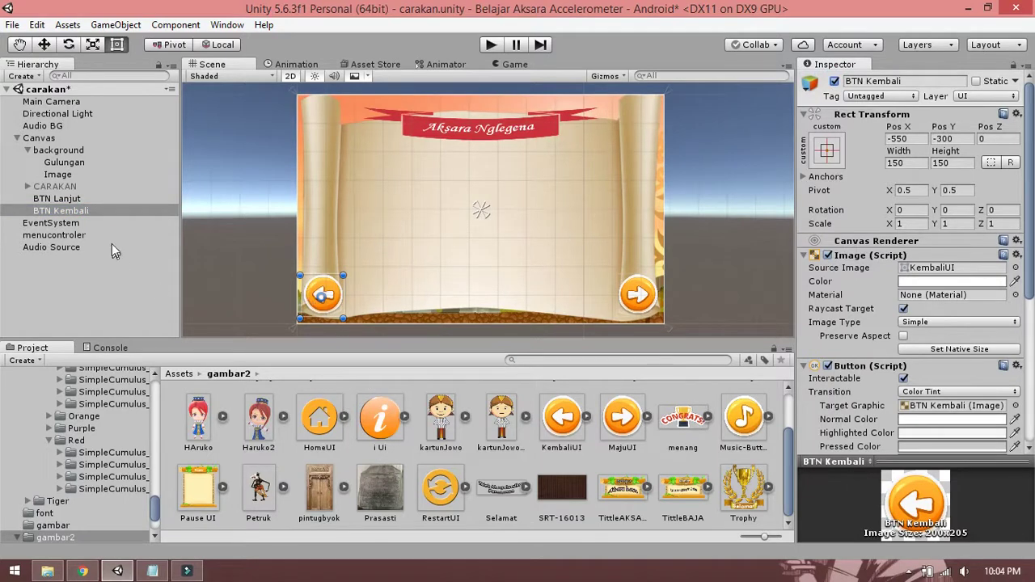
- Inspect the menucontroler object and read through the code of MainMenuScript in the script asset folder
left_click(71, 236)
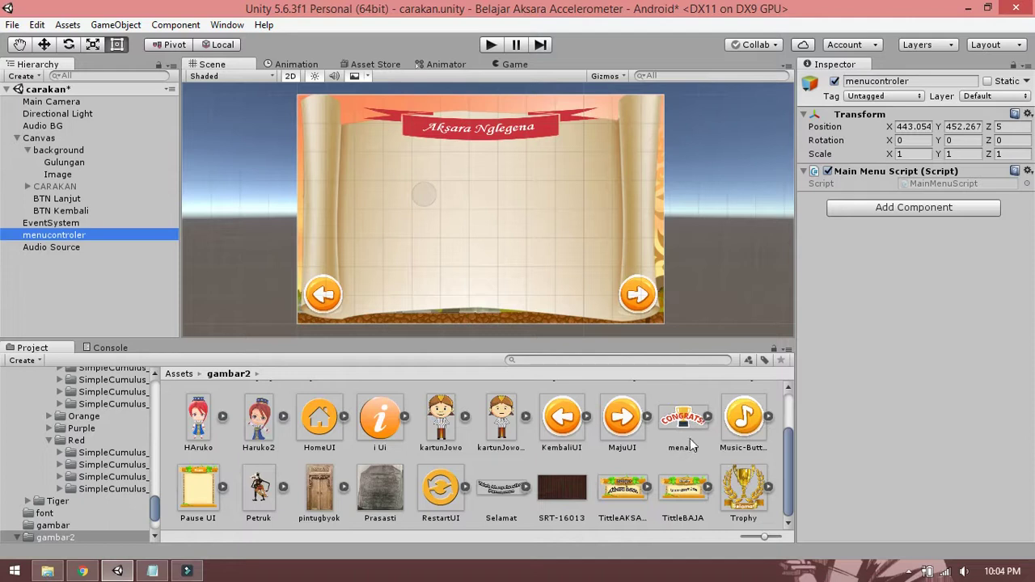
left_click(178, 373)
left_click(249, 485)
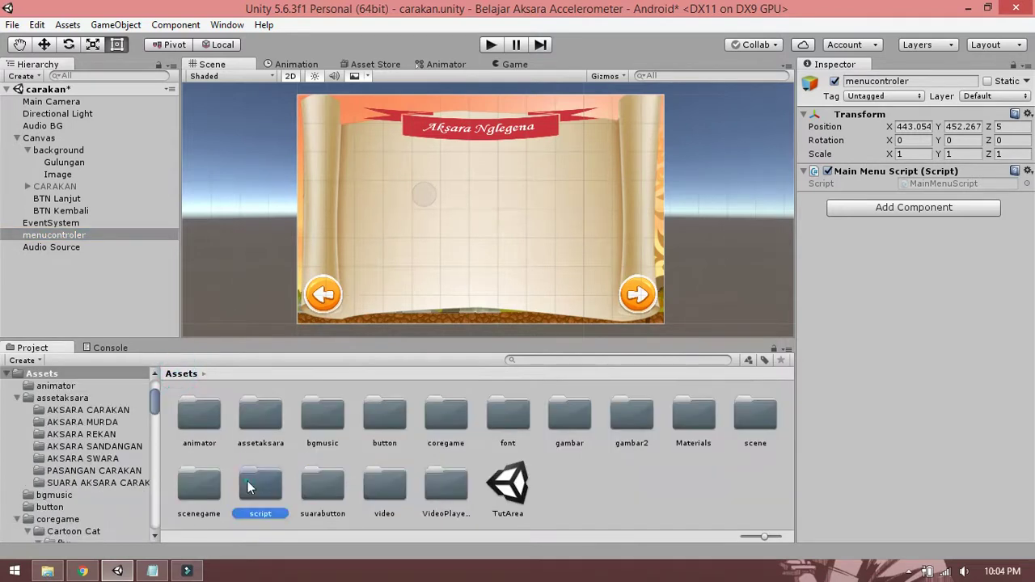
double_click(249, 485)
left_click(574, 422)
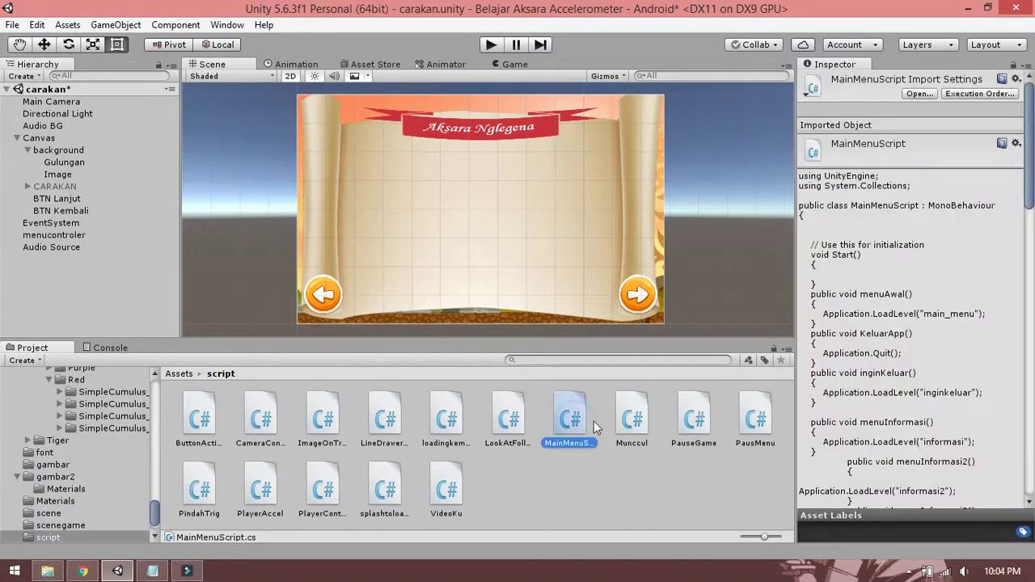
scroll(963, 304, "down", 8)
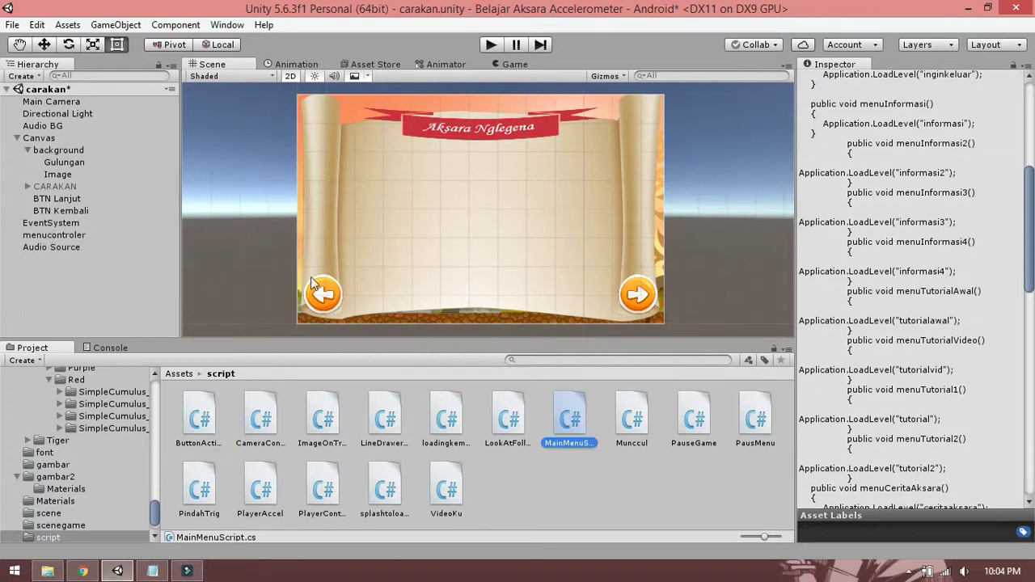
- Expand the CARAKAN object to see its letter children and reactivate it in the scene
left_click(80, 187)
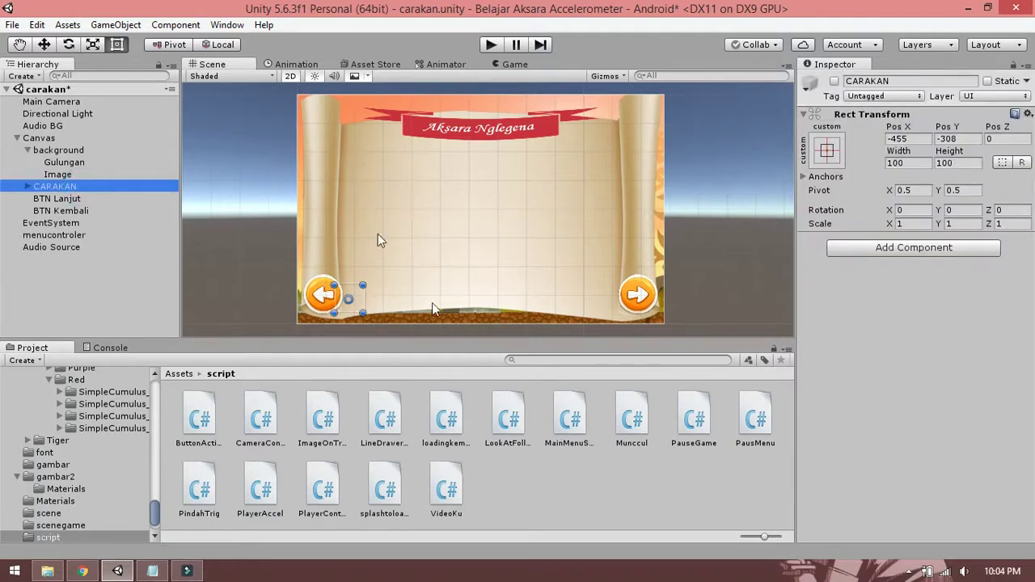
left_click(28, 187)
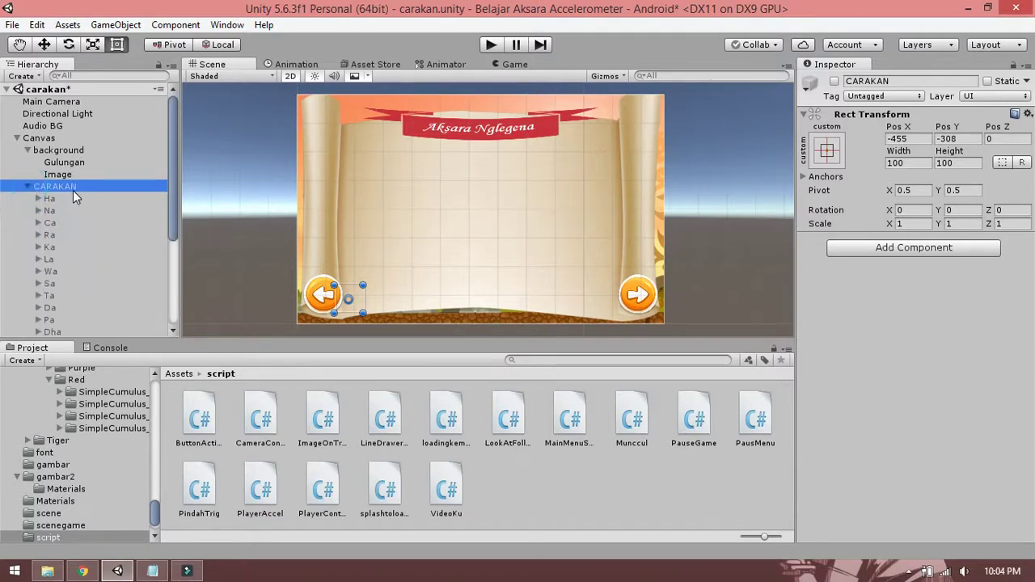
scroll(68, 201, "down", 5)
scroll(54, 247, "up", 4)
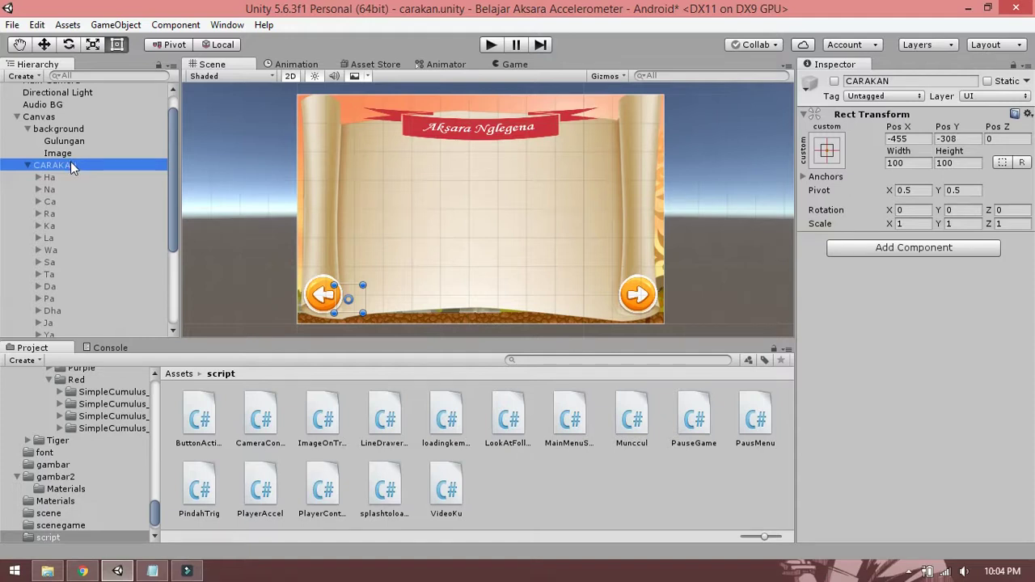
left_click(51, 176)
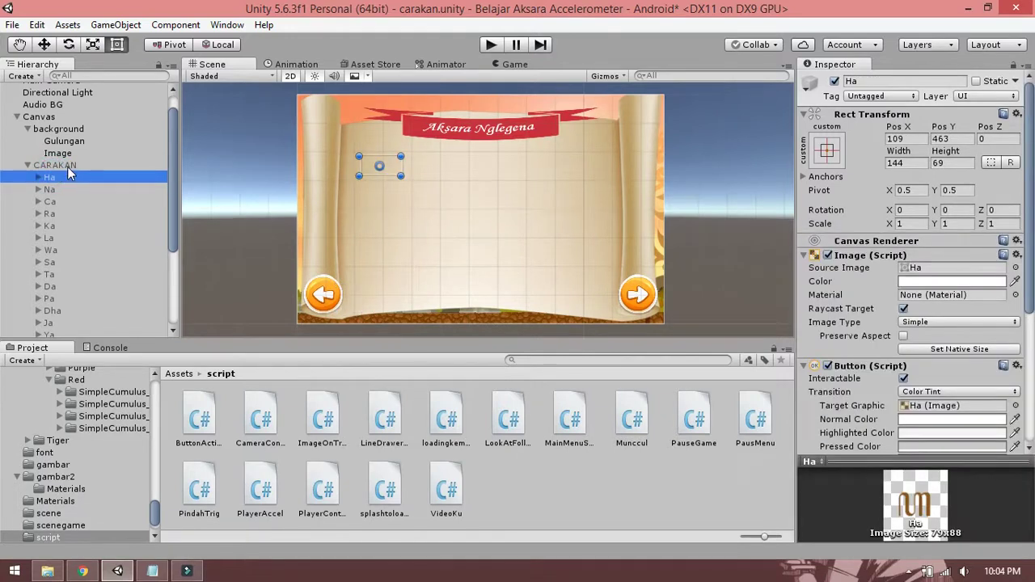
left_click(68, 166)
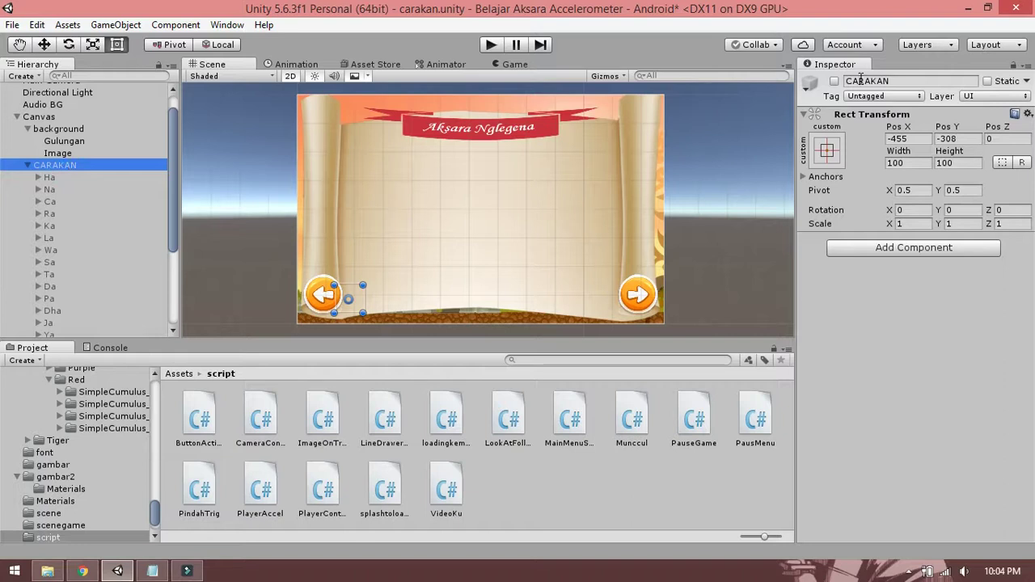
left_click(834, 81)
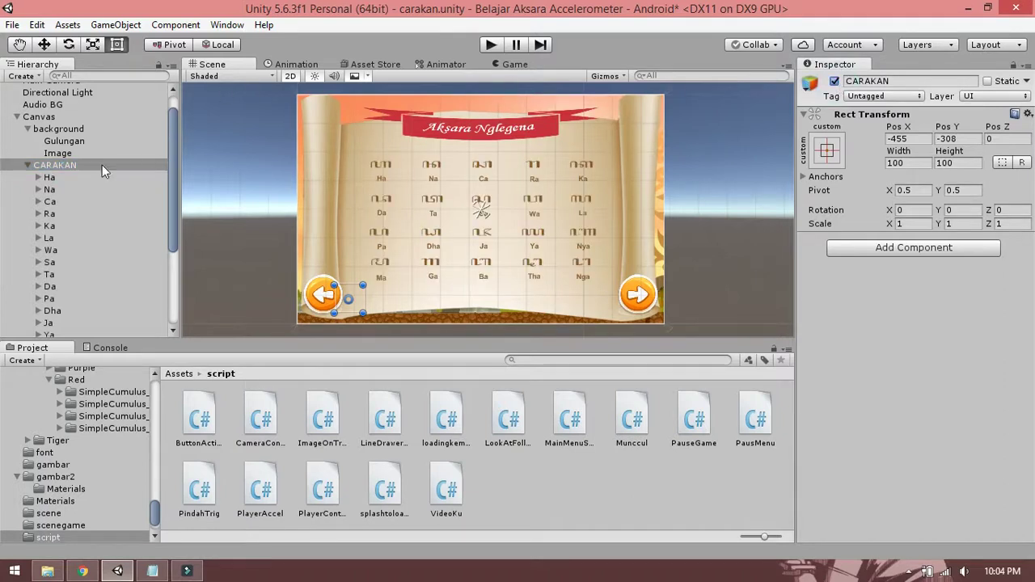
- Review the object creation options for CARAKAN and the UI element options for its Ha child
right_click(56, 164)
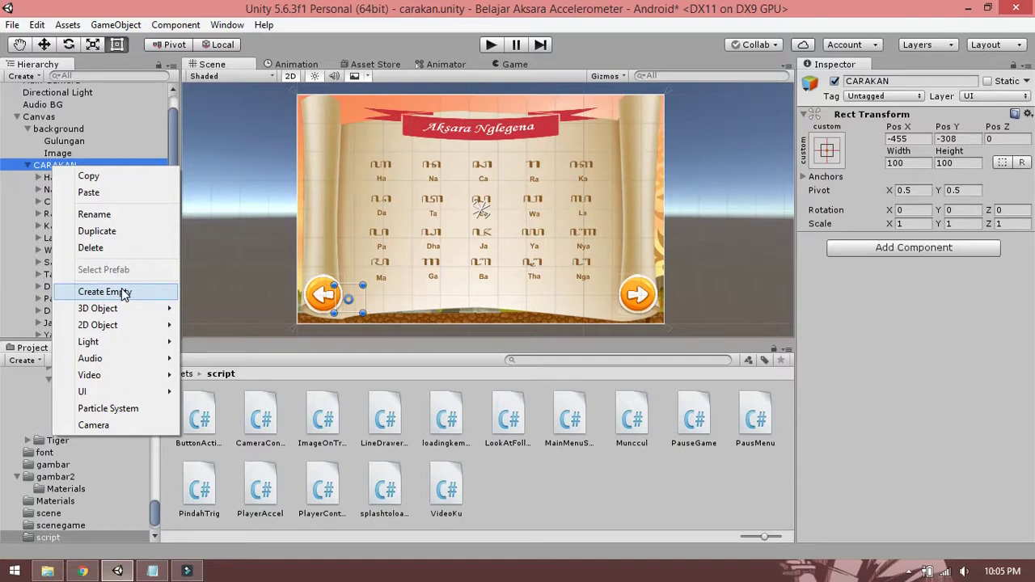
left_click(40, 168)
left_click(59, 165)
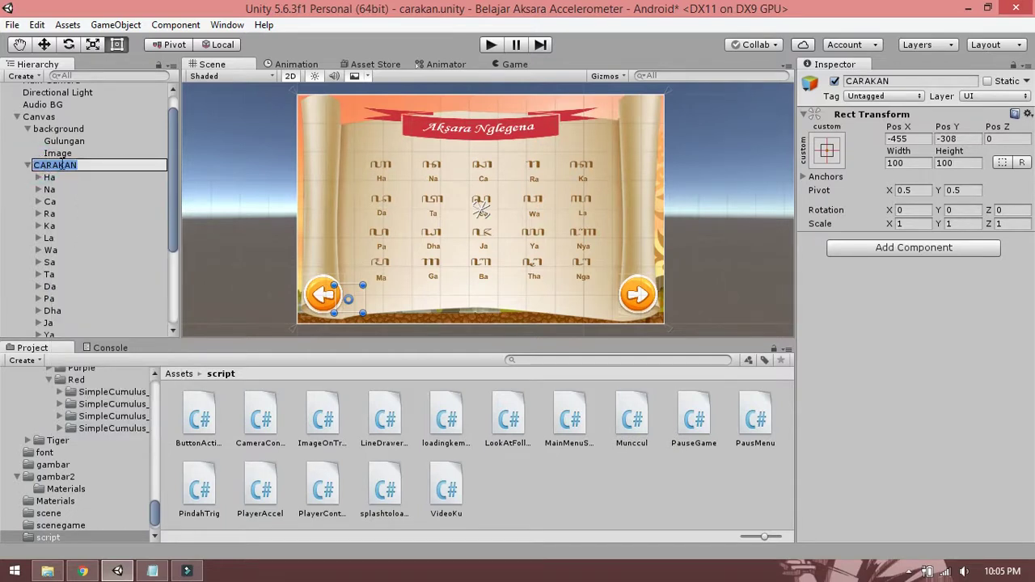
left_click(56, 177)
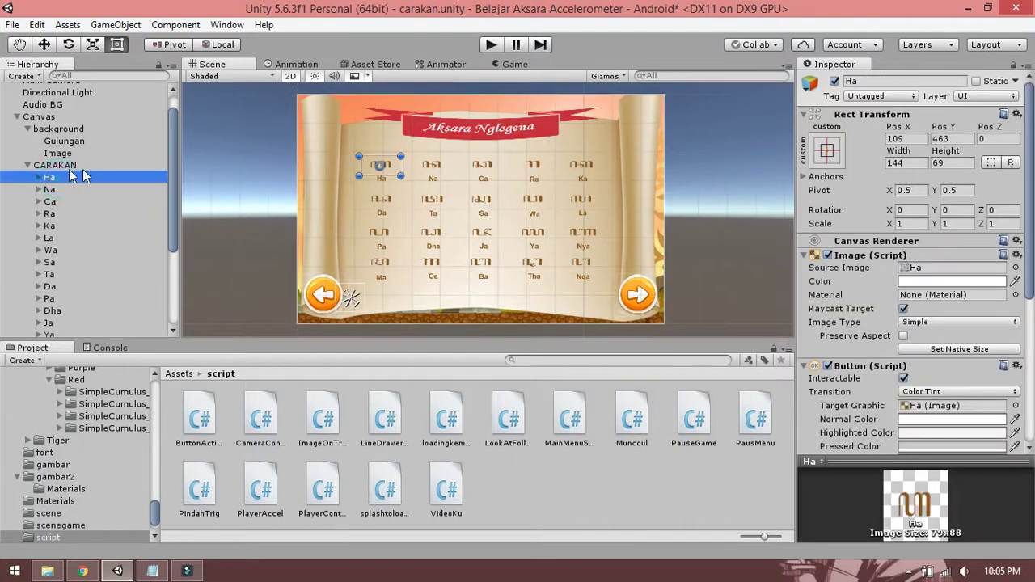
right_click(60, 177)
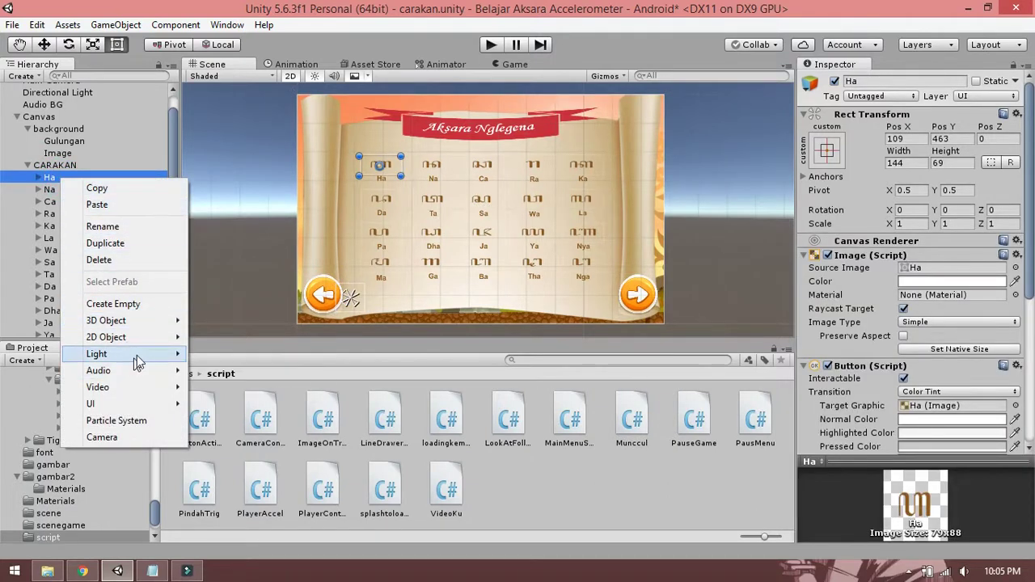
mouse_move(135, 403)
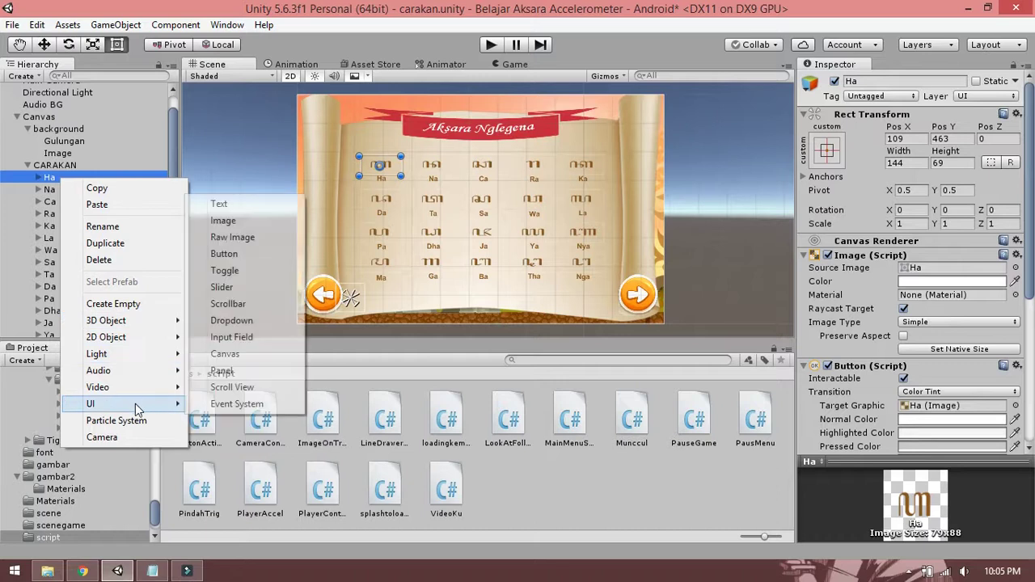
left_click(50, 181)
- Expand the Ha object and examine the text, character, paragraph and color settings of its Text Ha child
left_click(37, 177)
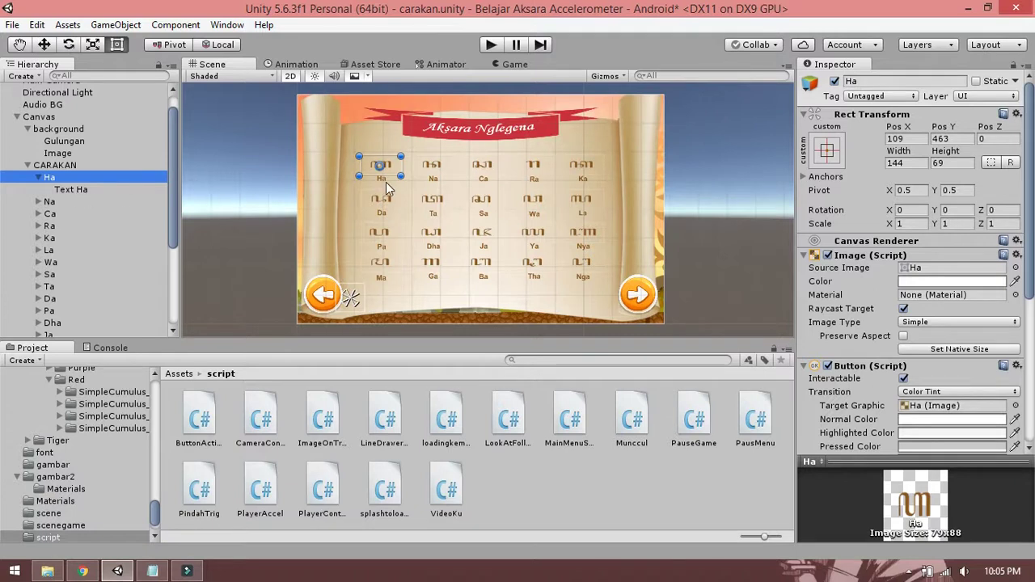
left_click(81, 189)
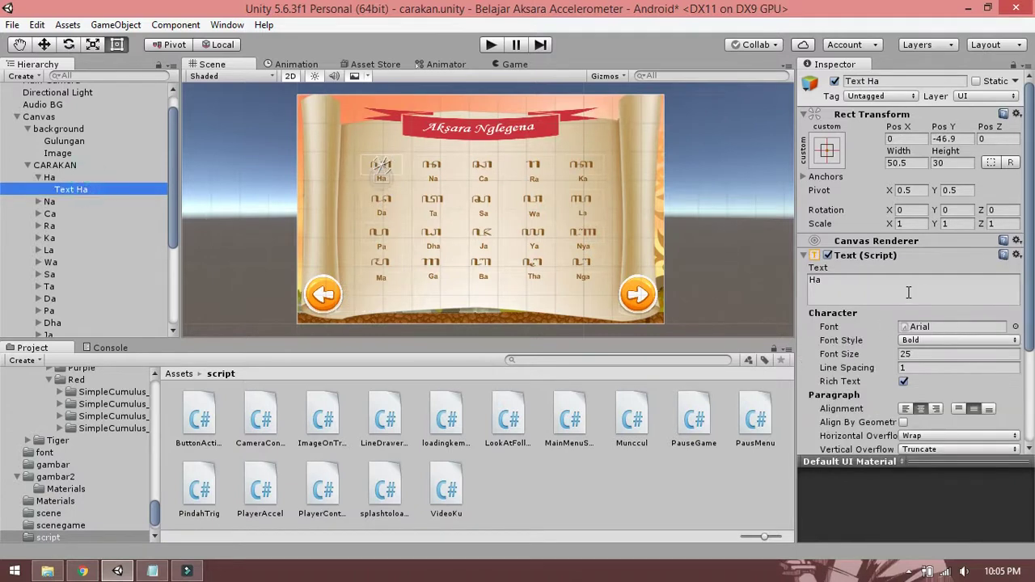
left_click(841, 284)
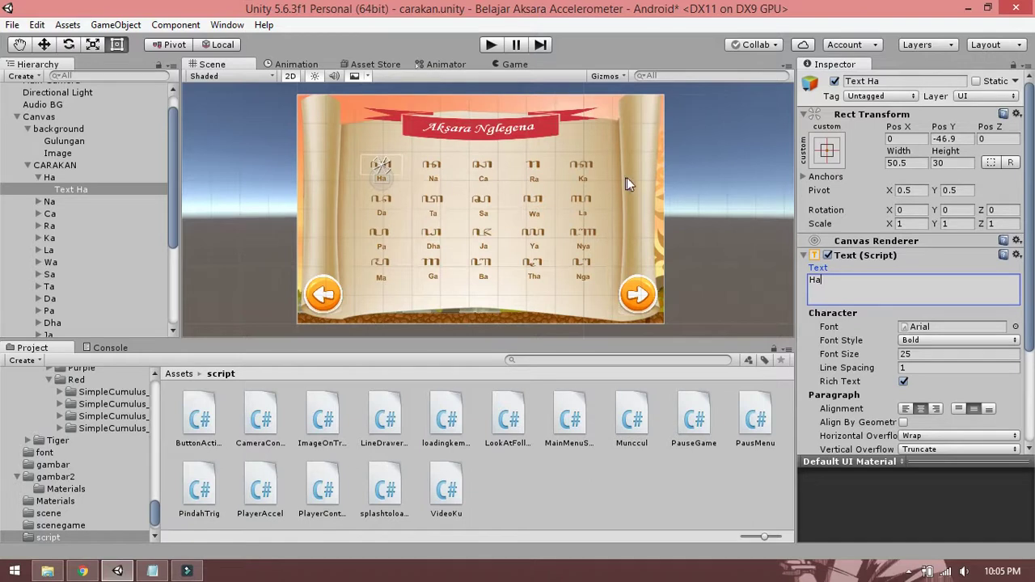
scroll(895, 302, "down", 1)
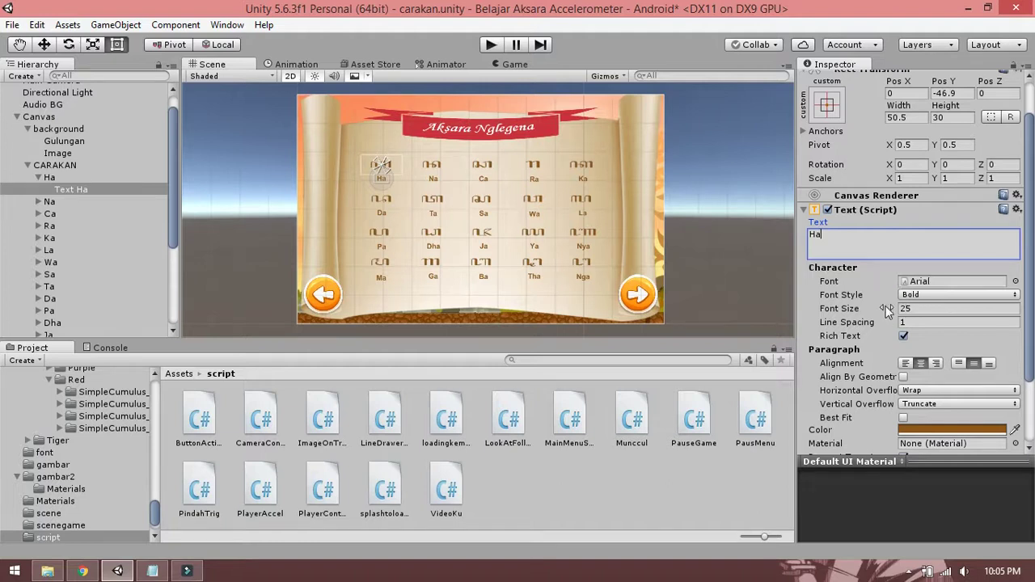
scroll(937, 400, "down", 2)
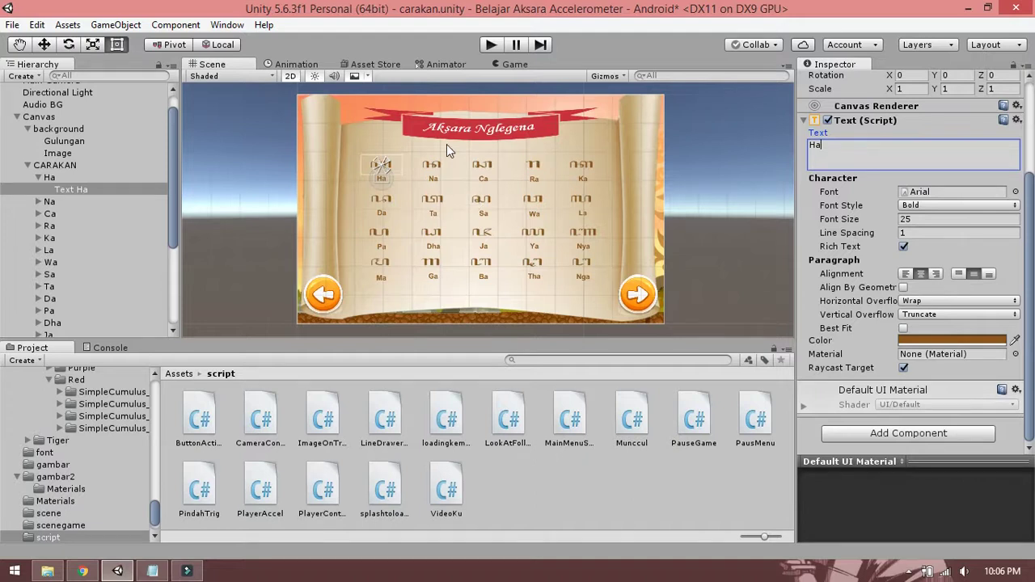
- Check the Ha object's source image and browse the AKSARA CARAKAN and AKSARA MURDA folders inside assetaksara
left_click(119, 177)
scroll(864, 184, "up", 2)
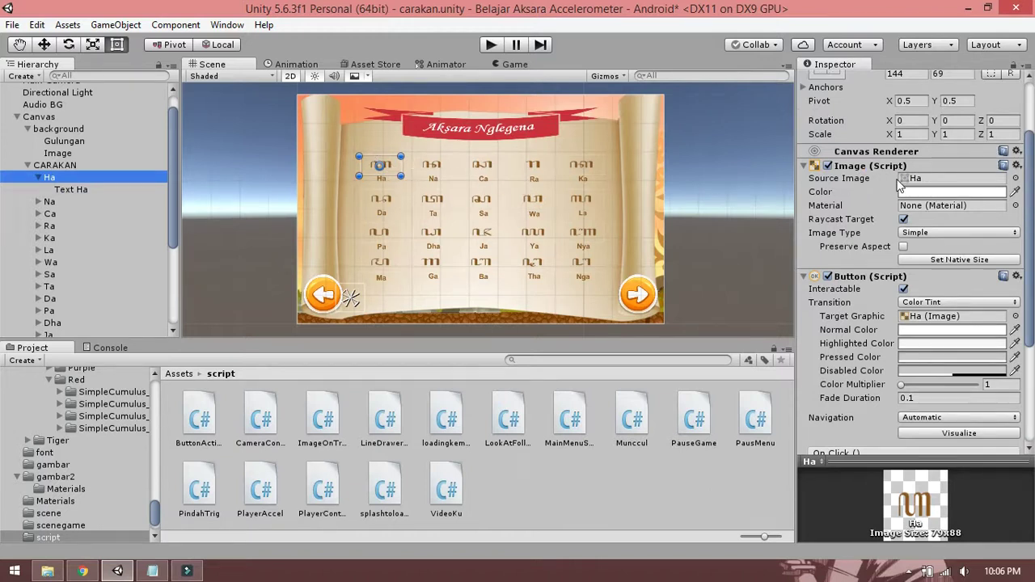
left_click(179, 374)
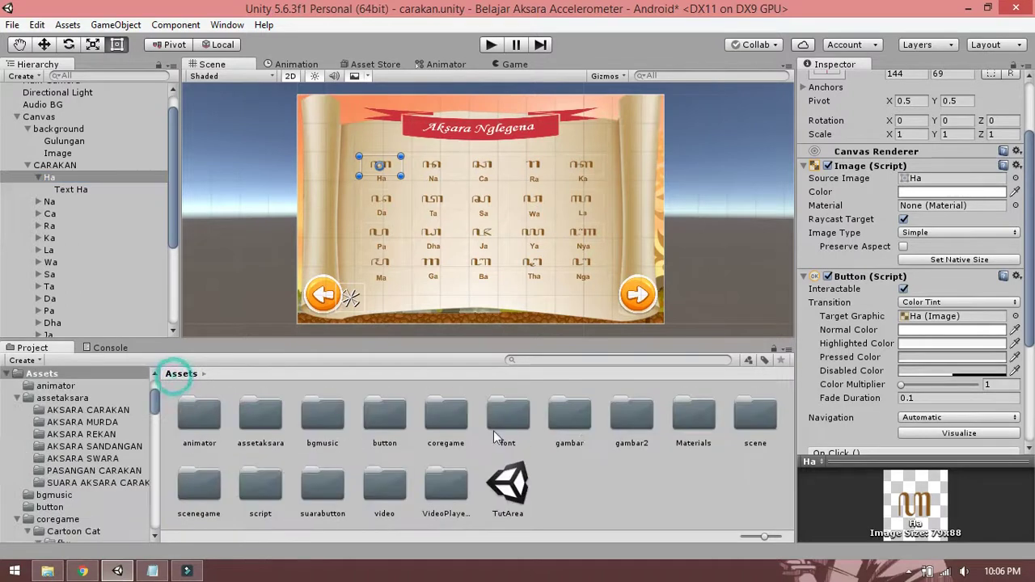
double_click(256, 420)
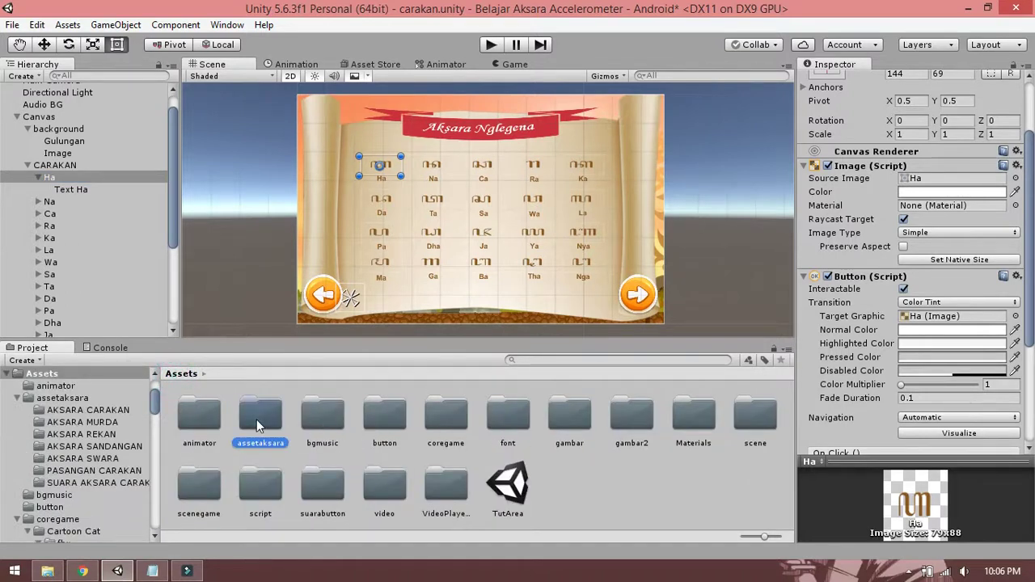
double_click(212, 417)
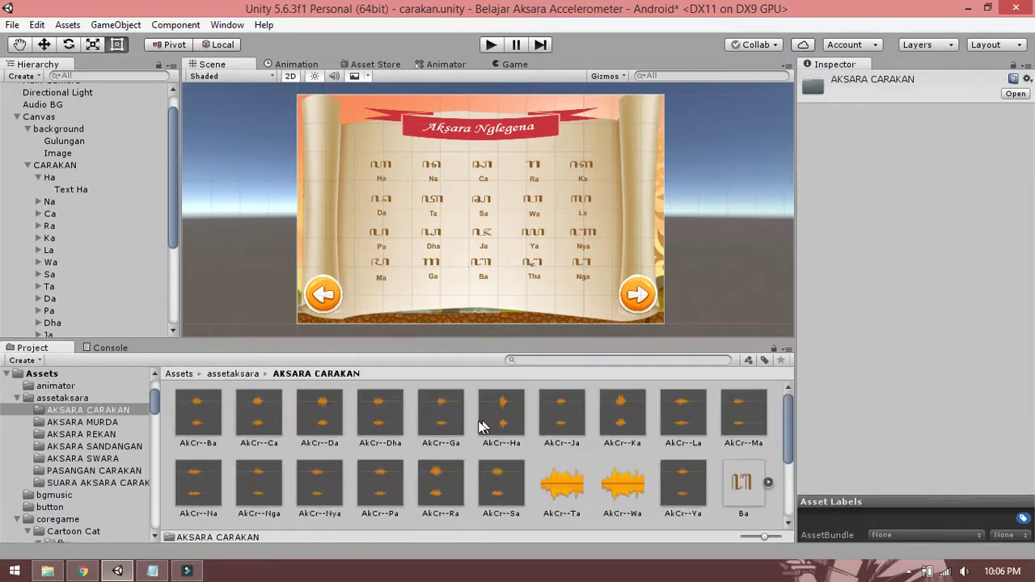
left_click(228, 373)
double_click(257, 412)
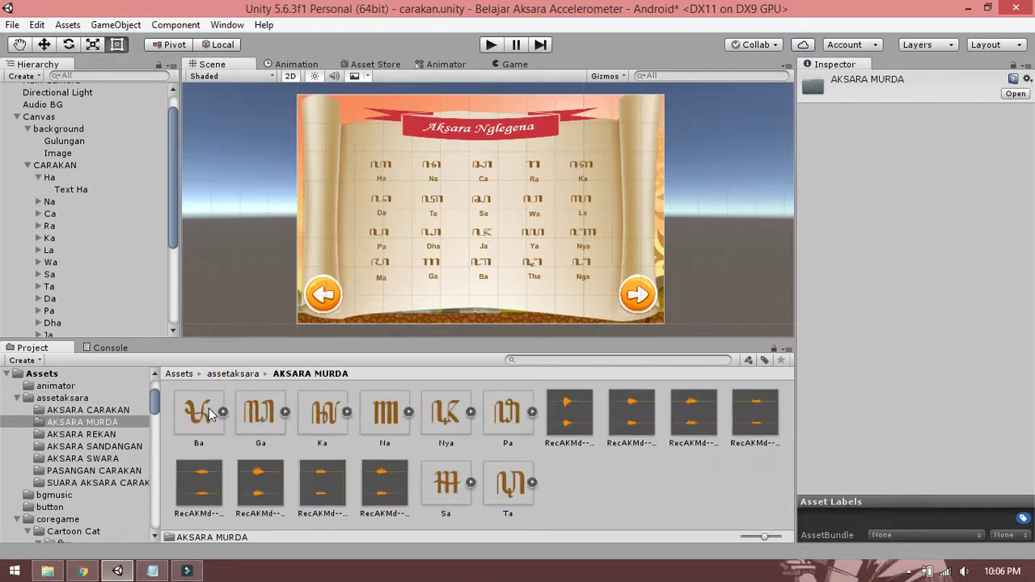
- Inspect the Button and Button Action components of Ha, then collapse it and look through the other CARAKAN letters
left_click(62, 176)
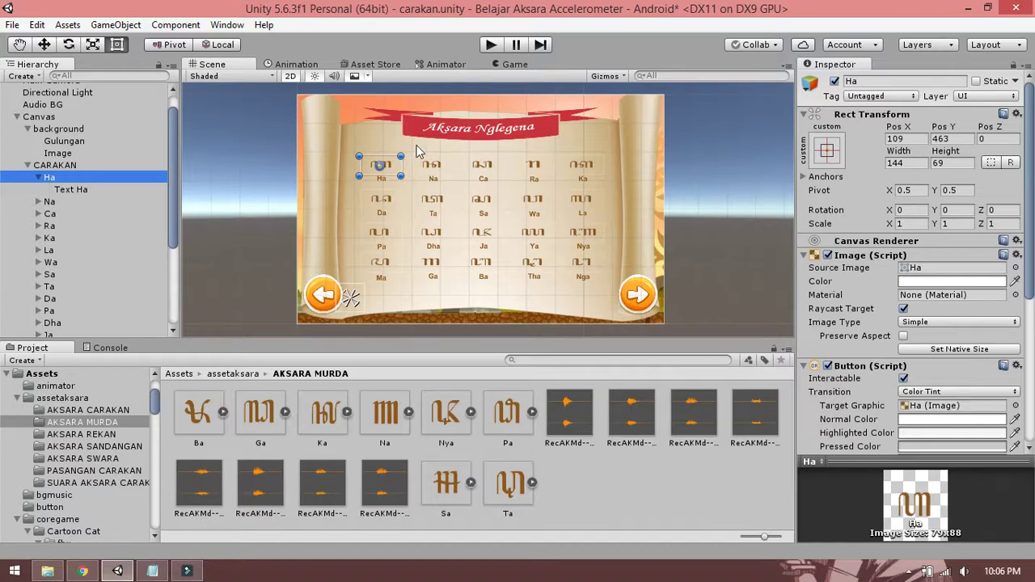
scroll(923, 254, "down", 5)
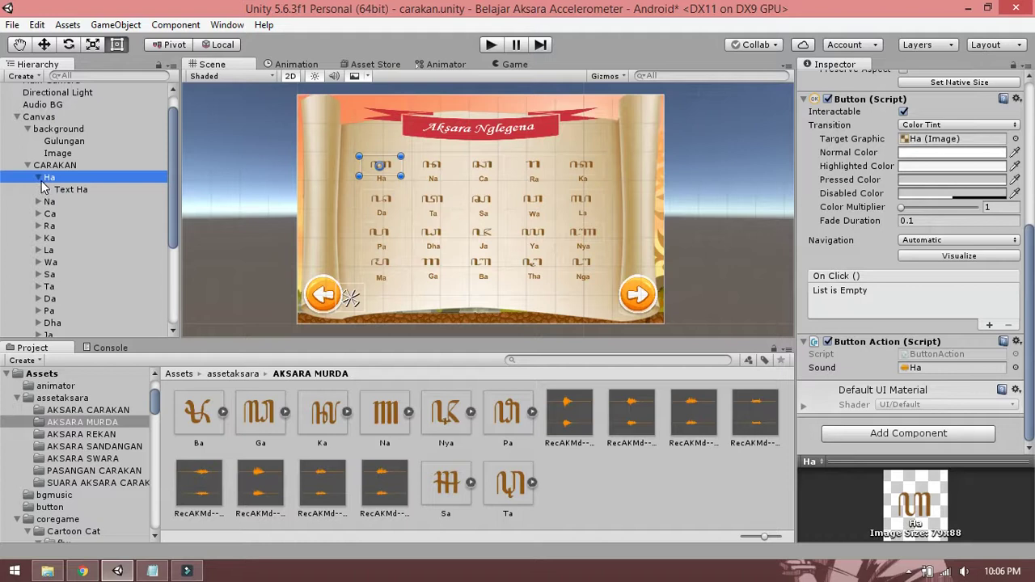
left_click(38, 177)
scroll(78, 198, "down", 5)
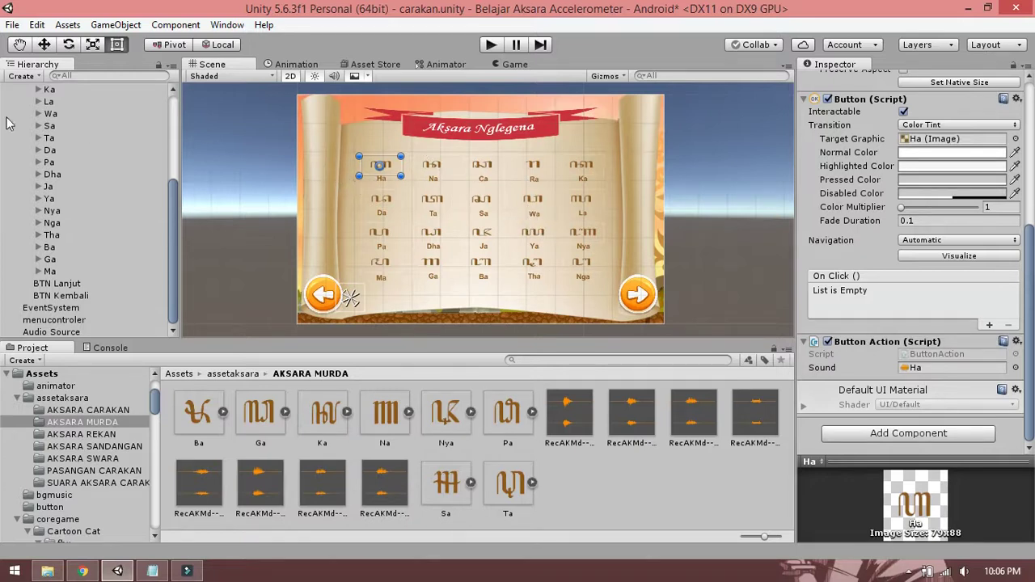
scroll(67, 101, "up", 3)
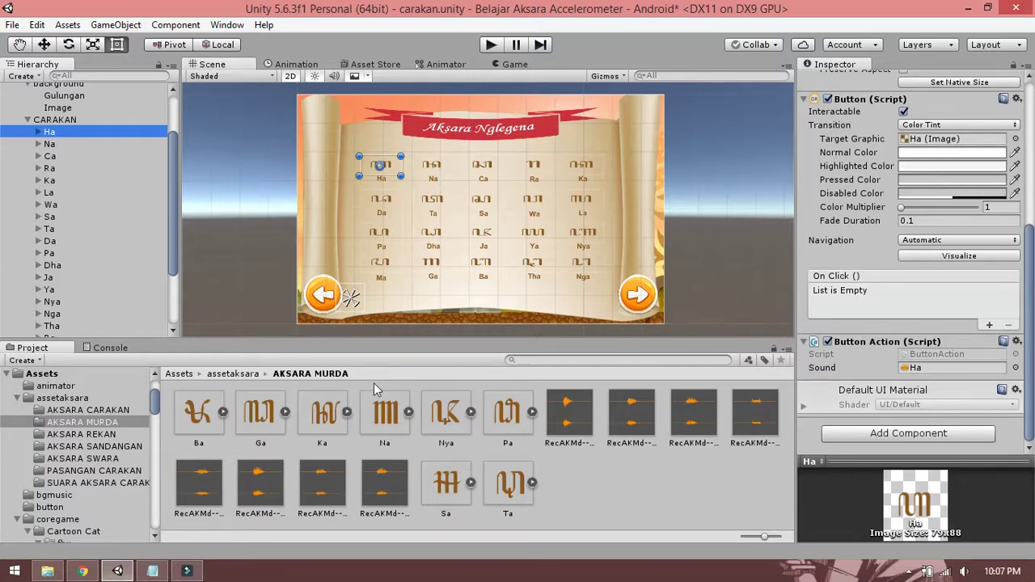
- Open the script asset folder and read through the code of the ButtonAction script
left_click(180, 374)
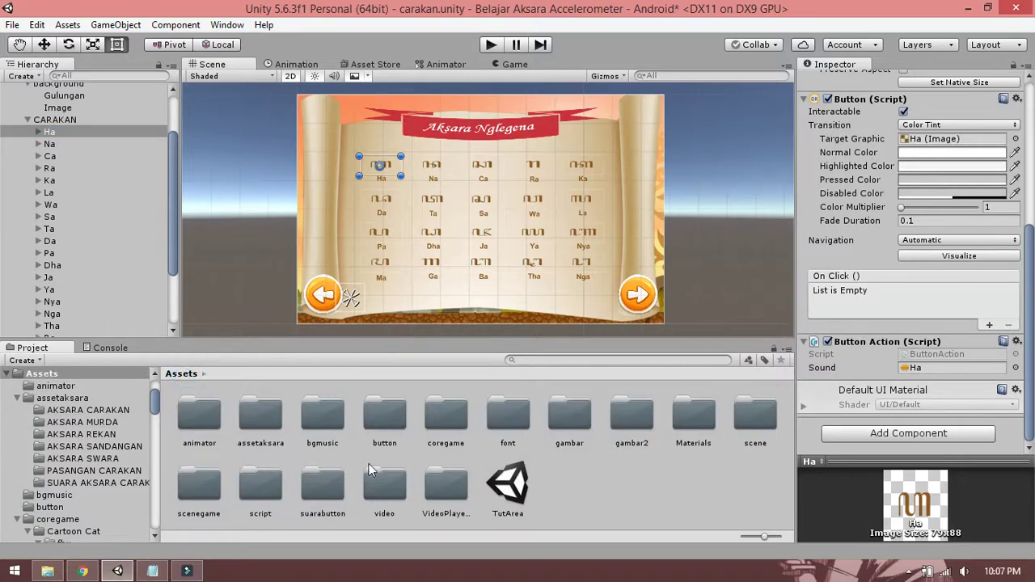
double_click(275, 483)
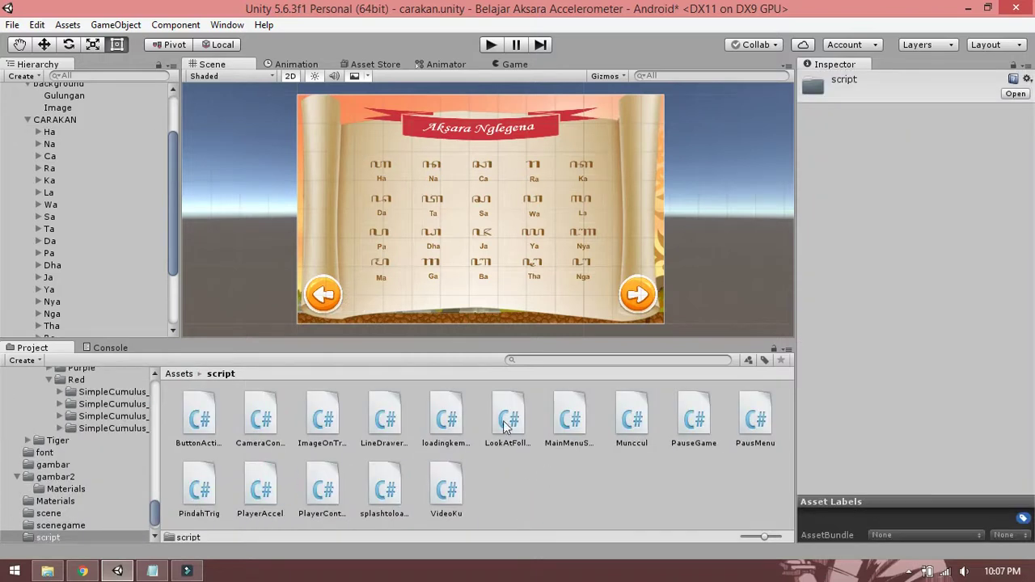
left_click(189, 417)
scroll(961, 318, "down", 2)
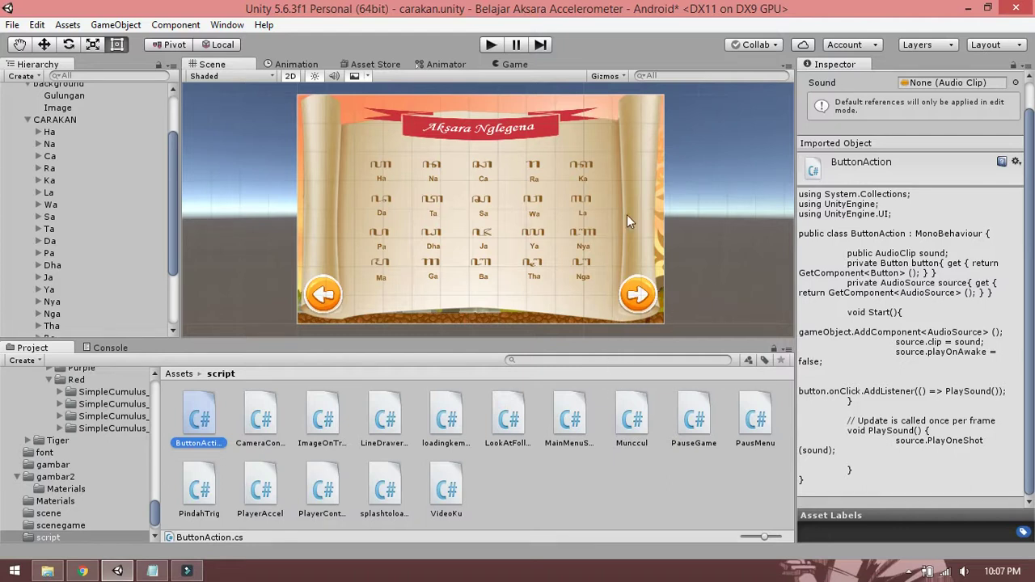
- Compare the Button Action sound settings of the Na and Ha letters, and minimize the editor to show the Notepad credits
left_click(435, 160)
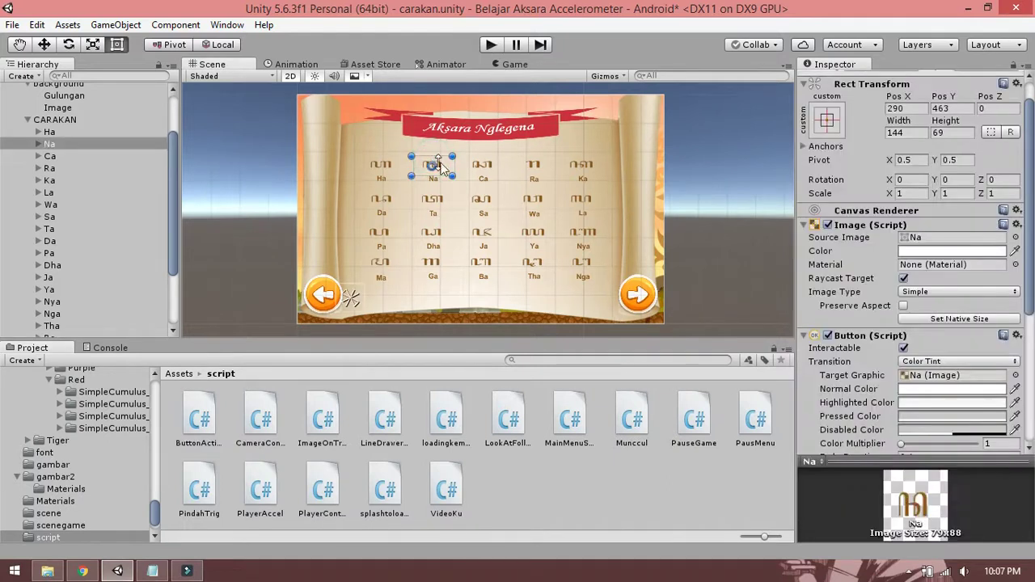
scroll(839, 246, "down", 5)
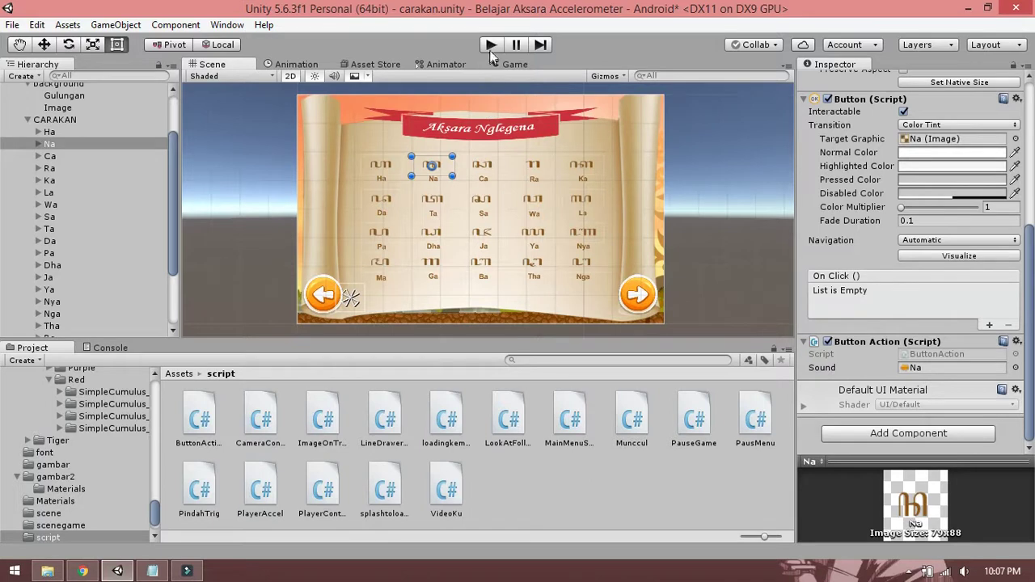
left_click(382, 165)
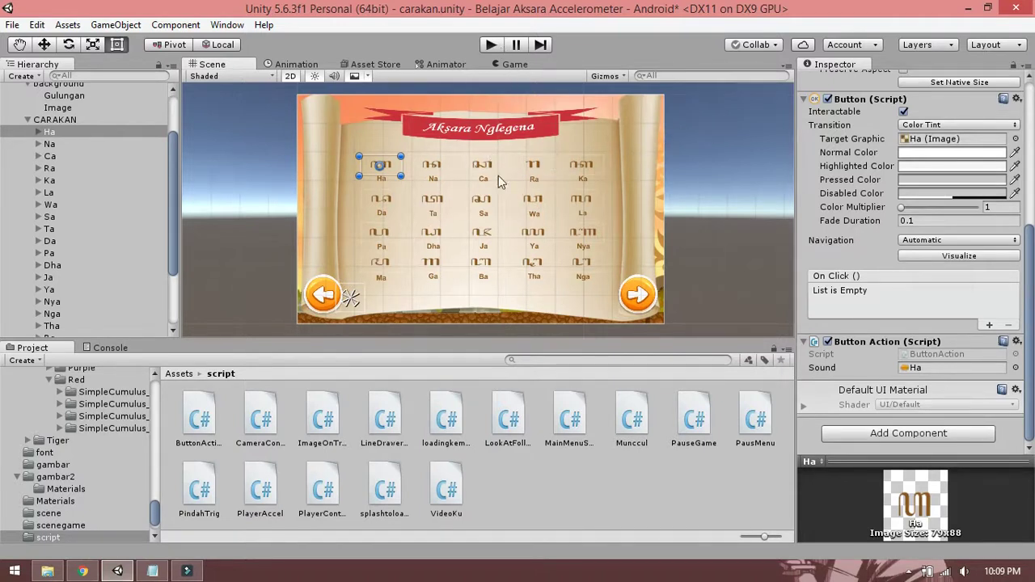
left_click(967, 9)
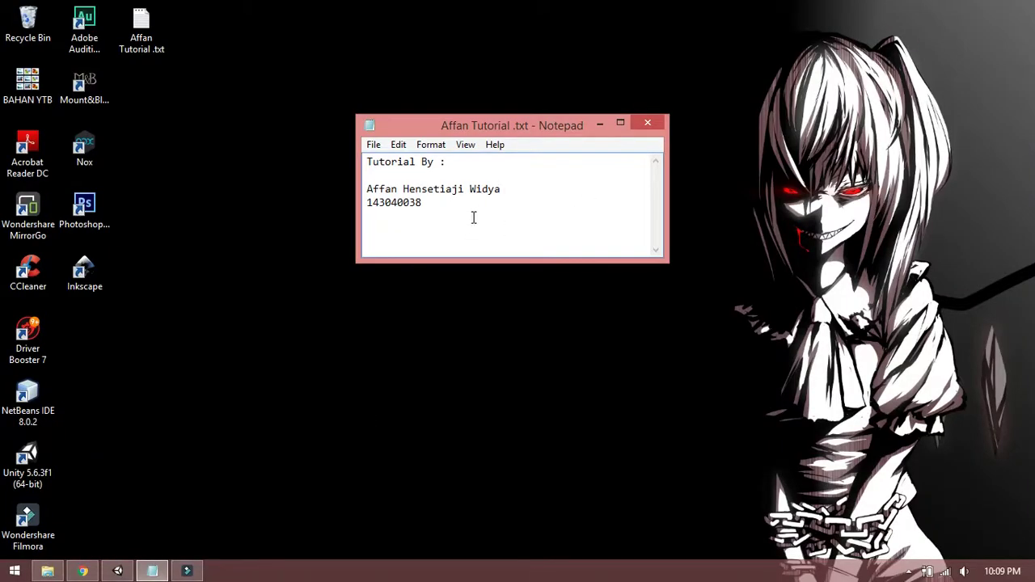